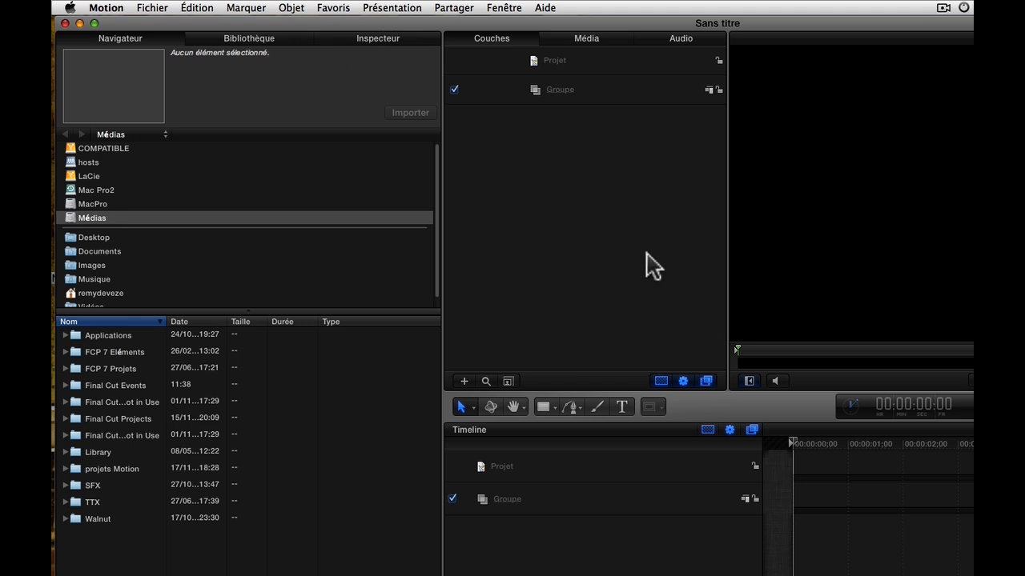
- Close the untitled project and open the test.motn project from the desktop
left_click(150, 10)
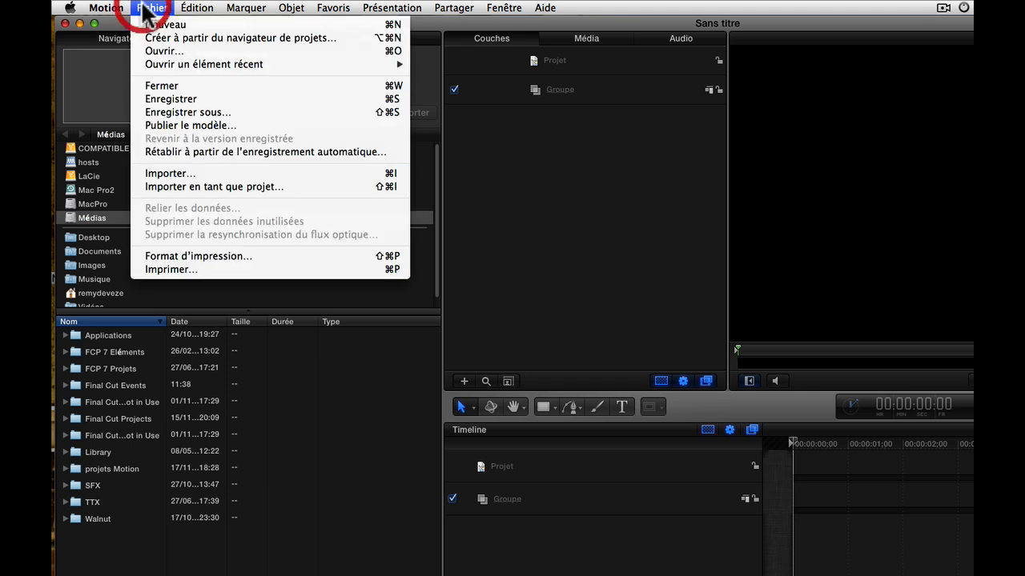
left_click(163, 88)
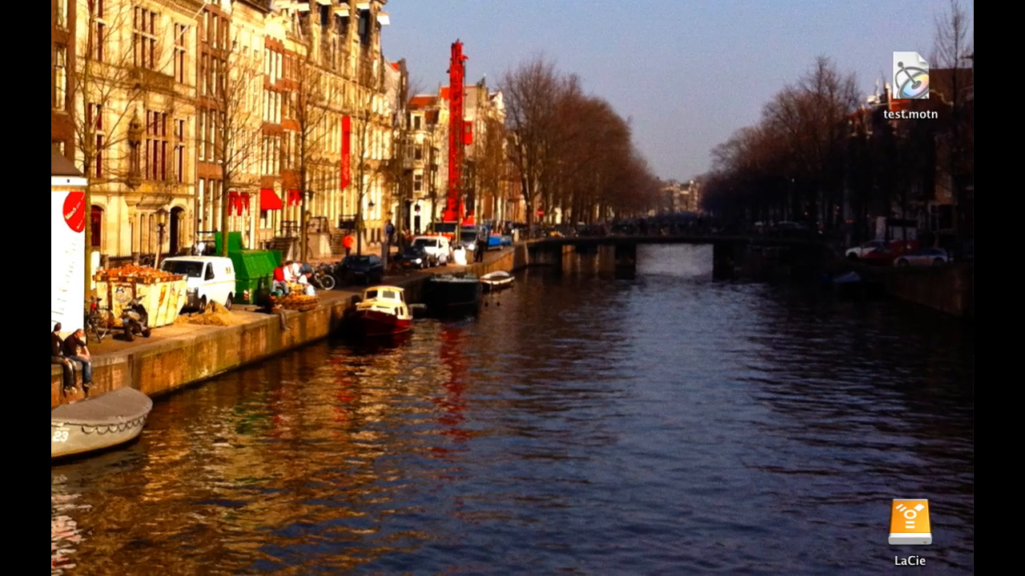
double_click(908, 75)
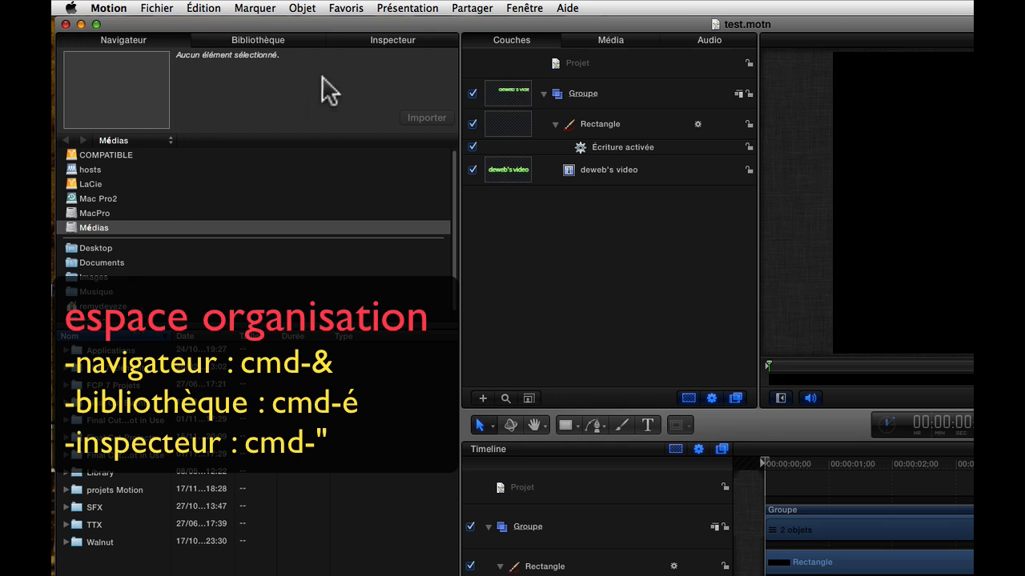
- Browse the media in the Images, Musique and Vidéos folders and on the LaCie drive
left_click(122, 45)
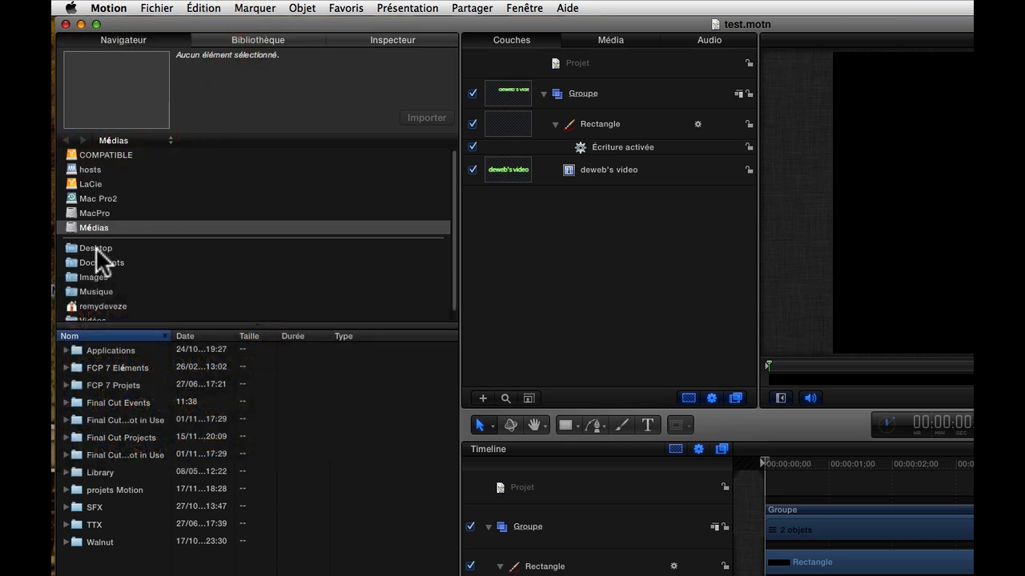
left_click(88, 276)
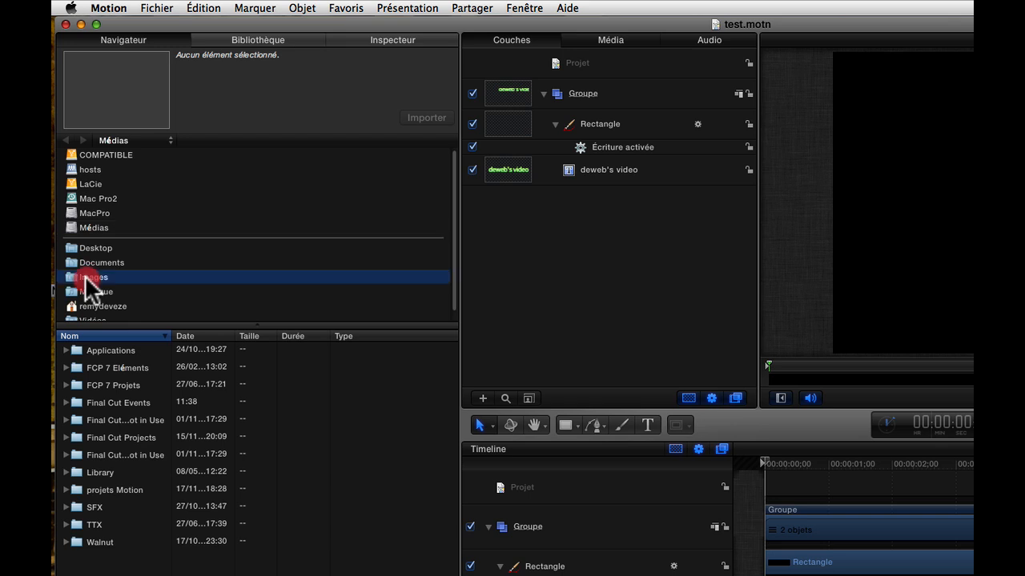
scroll(100, 286, "down", 1)
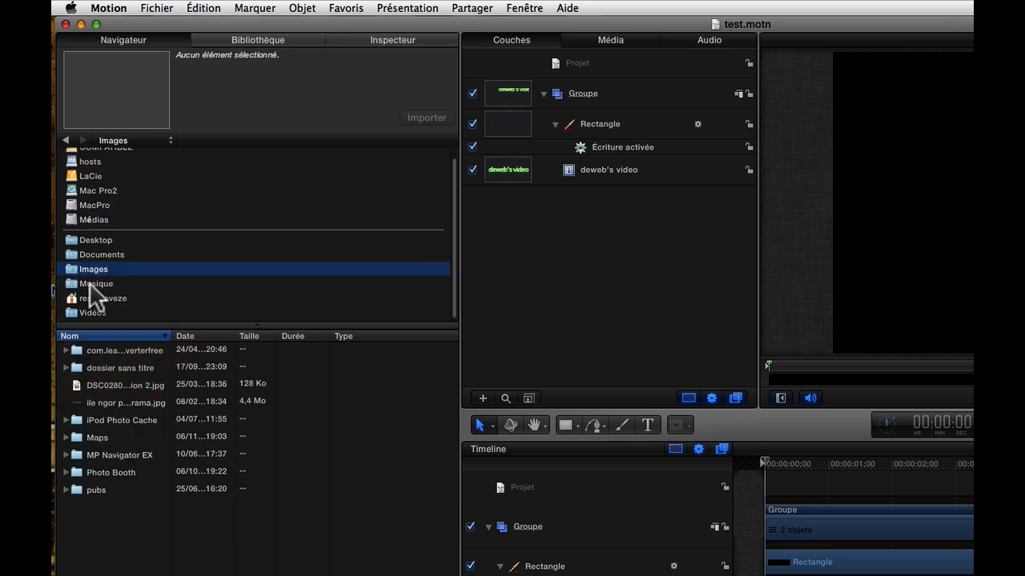
left_click(81, 284)
left_click(86, 312)
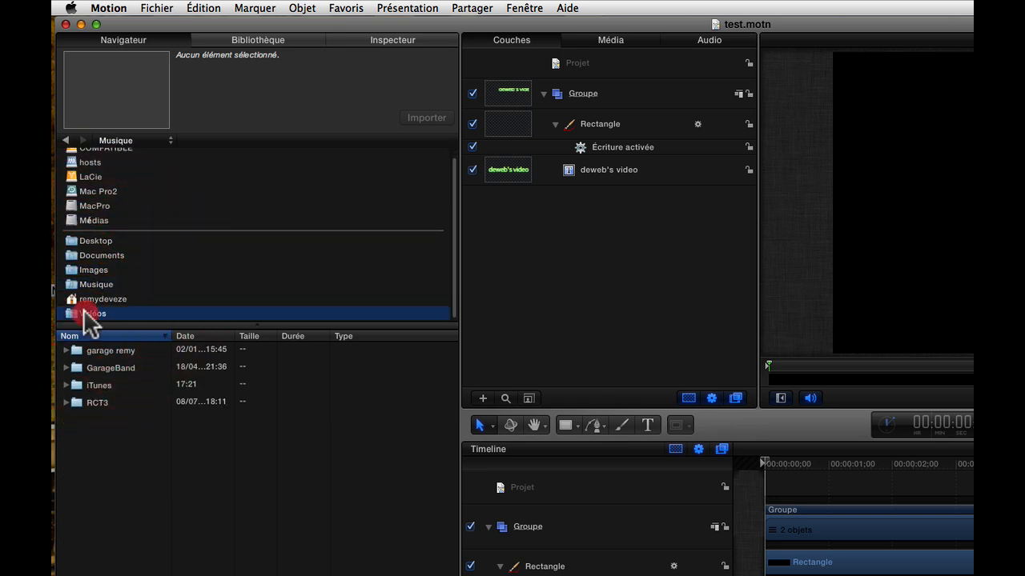
left_click(89, 176)
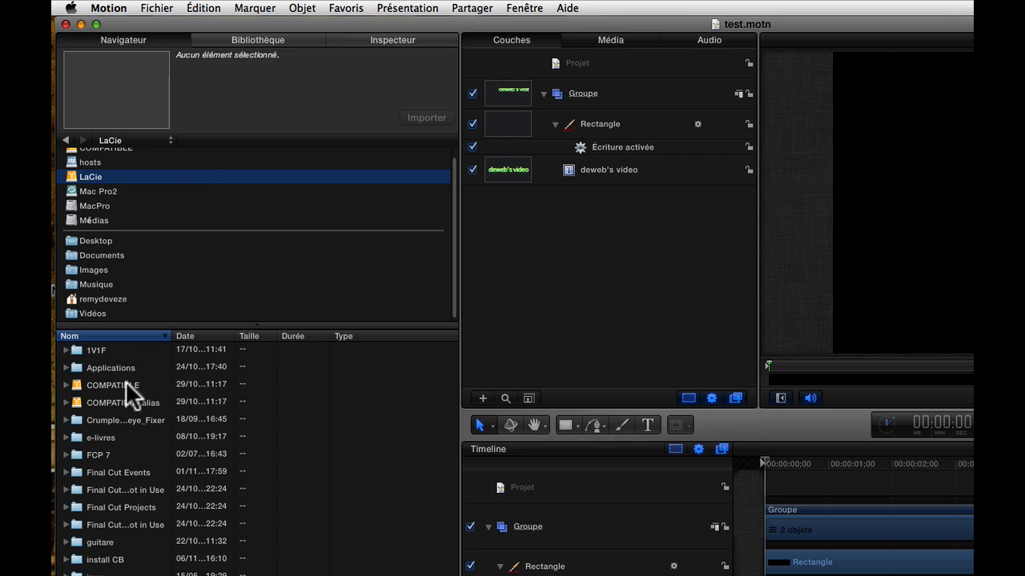
- Import ile ngor panorama.jpg from the Images folder and reposition it on the canvas
left_click(94, 271)
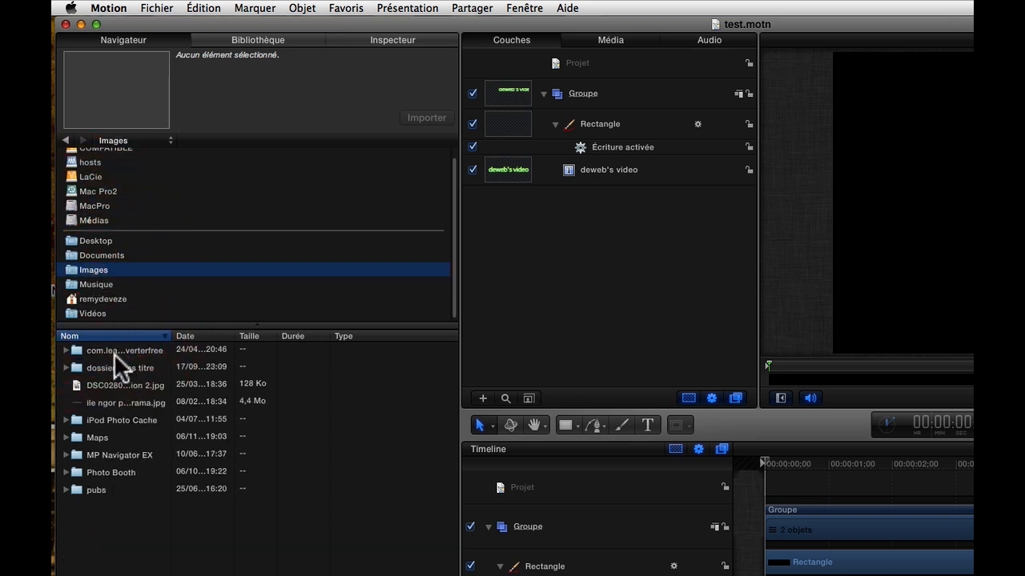
left_click(112, 403)
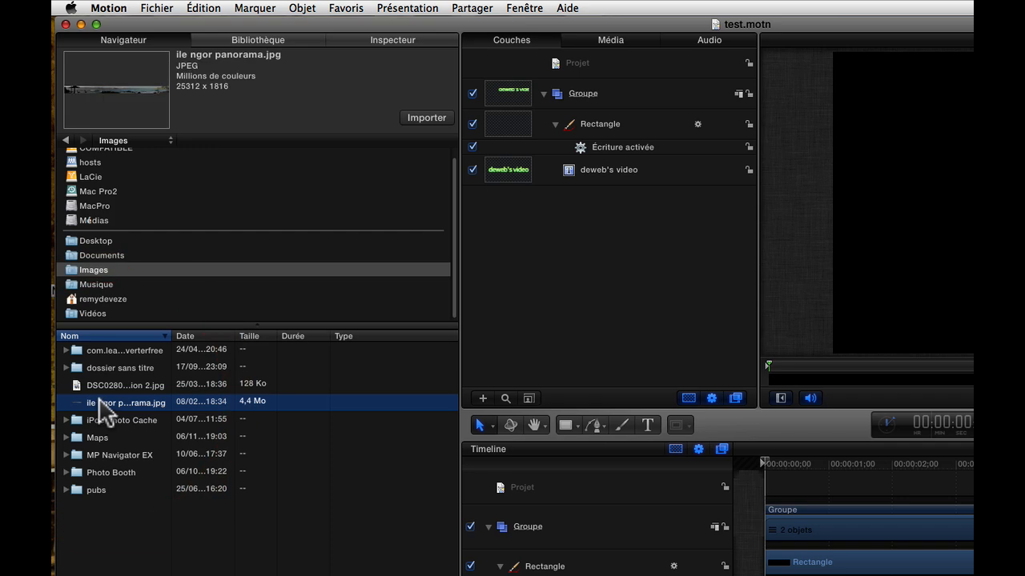
left_click(417, 117)
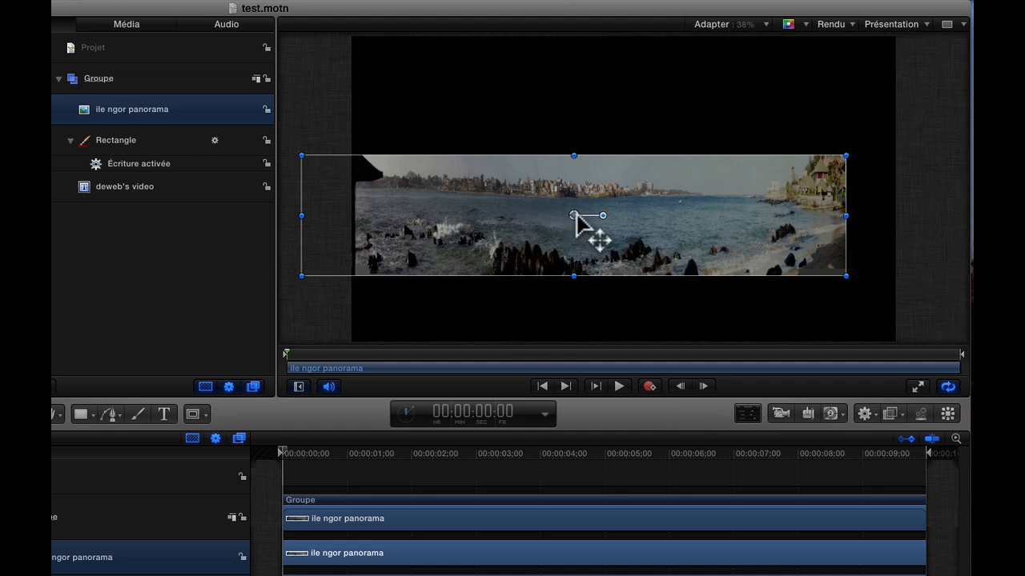
left_click_drag(585, 223, 624, 201)
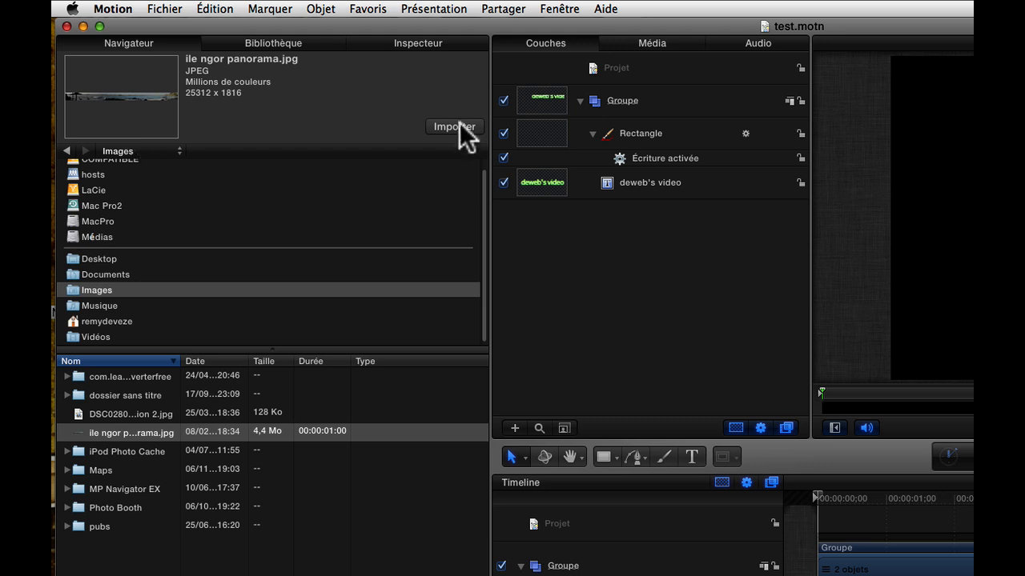
- Examine the content library's categories, including behaviors, generators, shapes, gradients, fonts and text styles
left_click(276, 40)
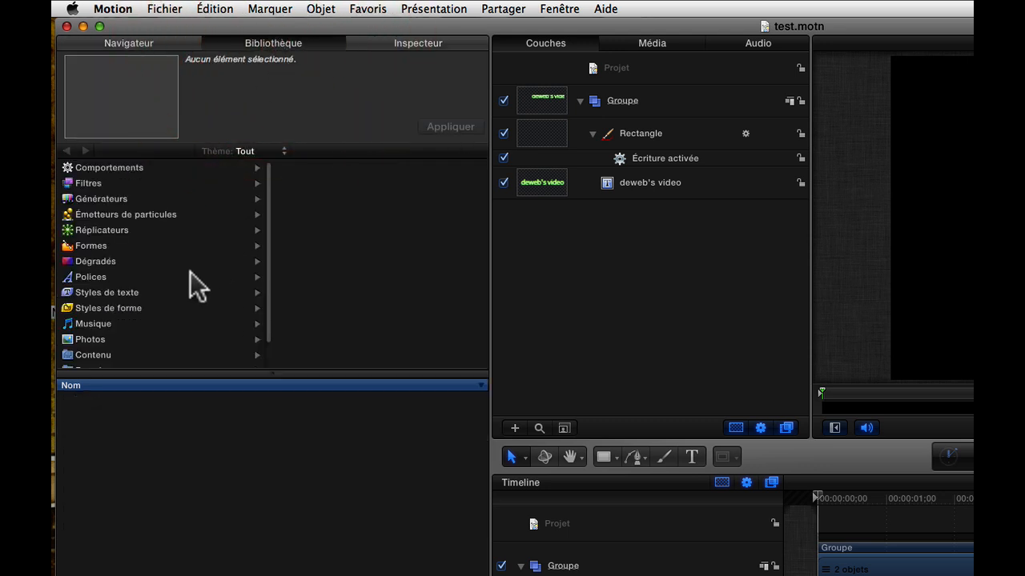
left_click(141, 212)
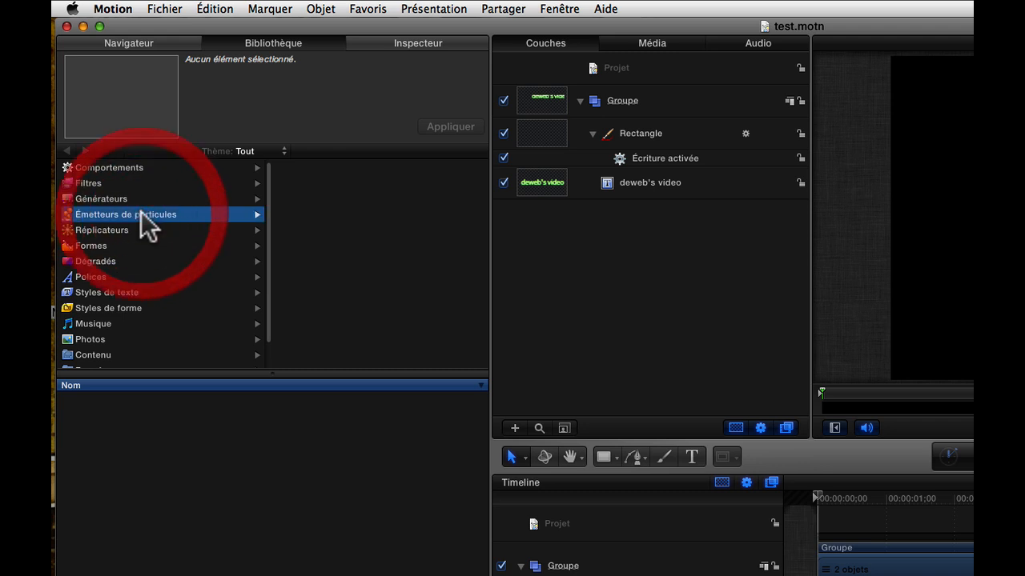
left_click(115, 166)
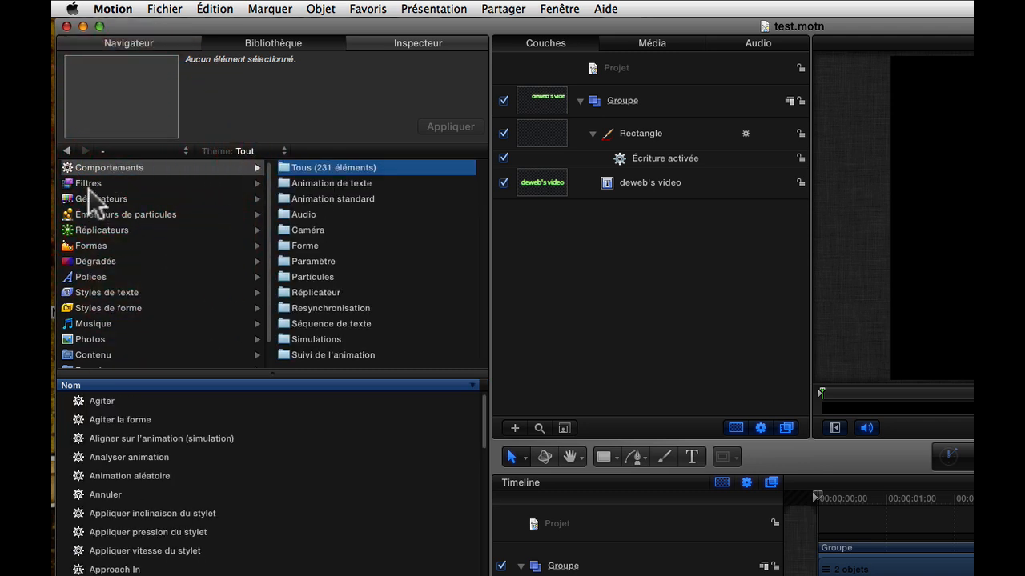
left_click(90, 195)
left_click(90, 249)
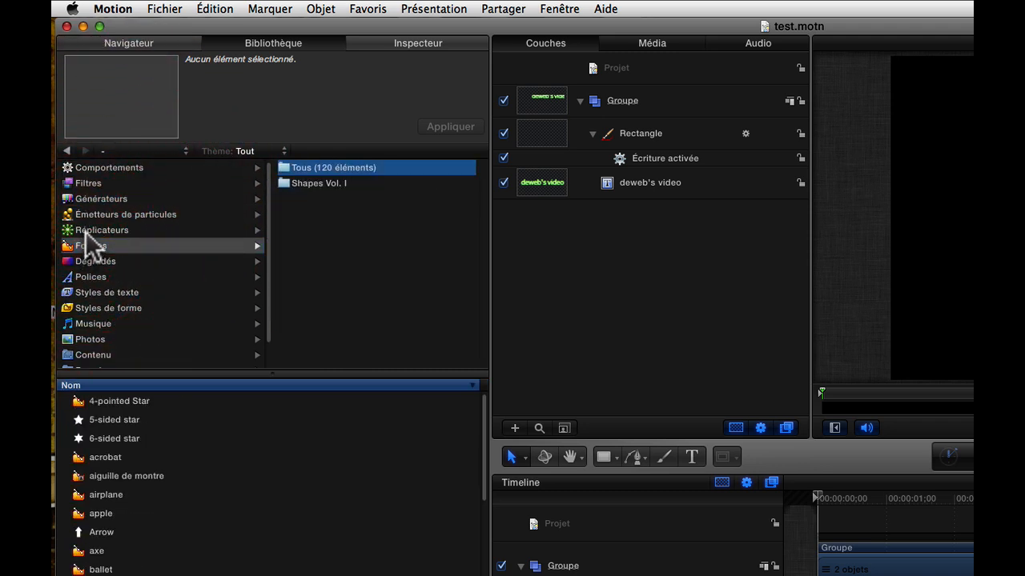
left_click(88, 262)
left_click(95, 277)
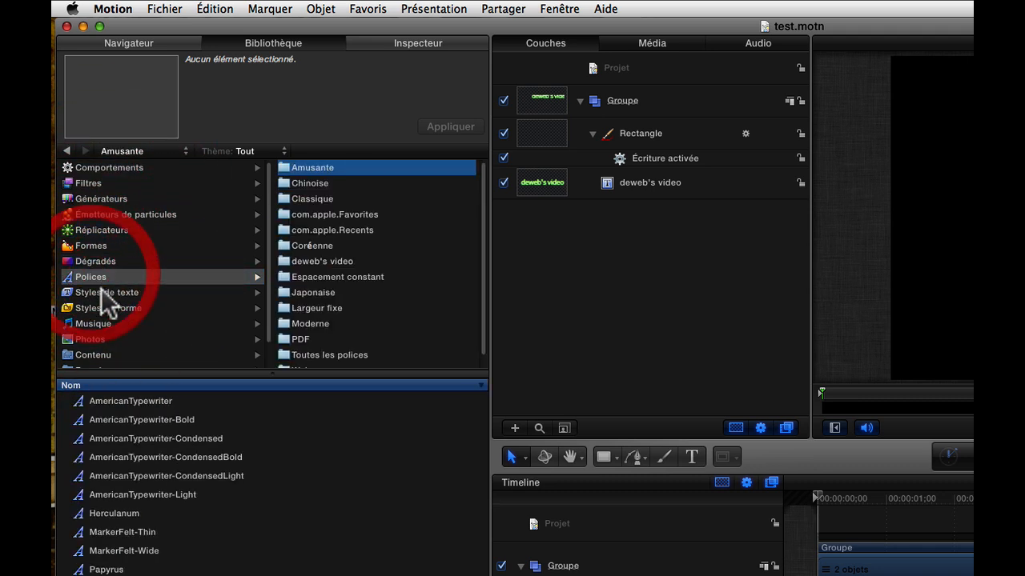
left_click(92, 291)
- Add the 06-01-06_2007_2 picture from the library's photos to the composition and delete it again
left_click(102, 340)
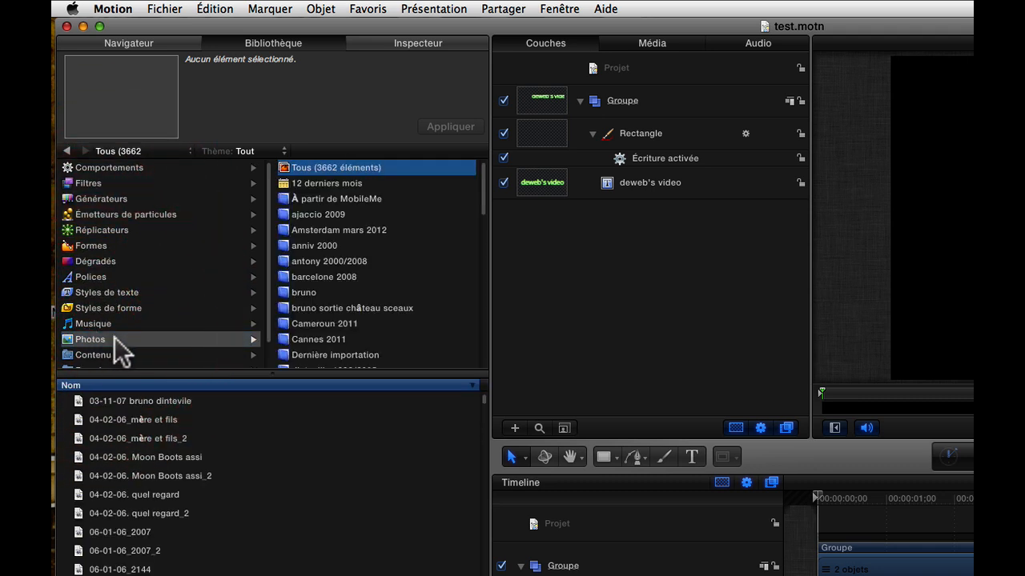
scroll(120, 349, "down", 1)
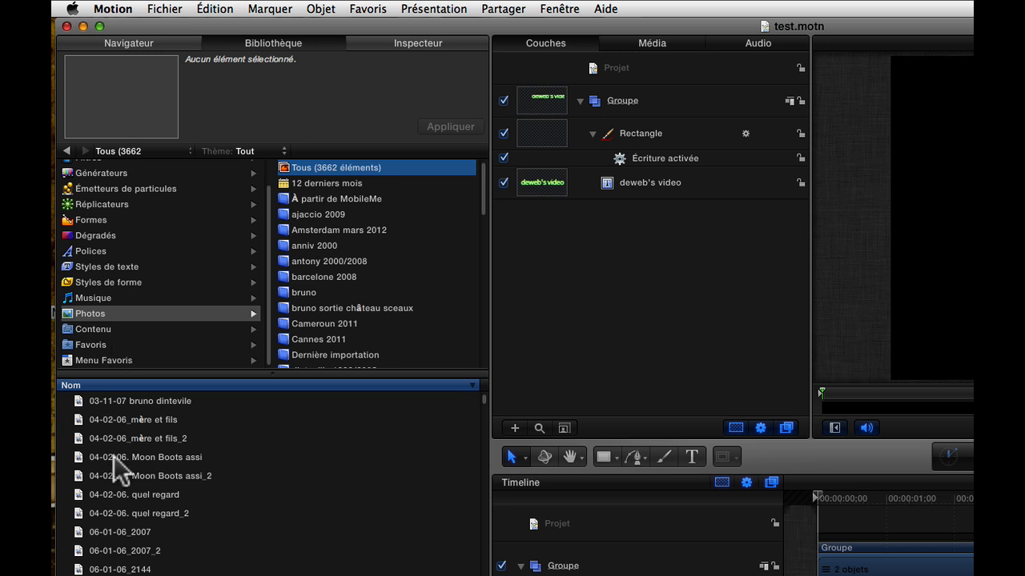
left_click(100, 550)
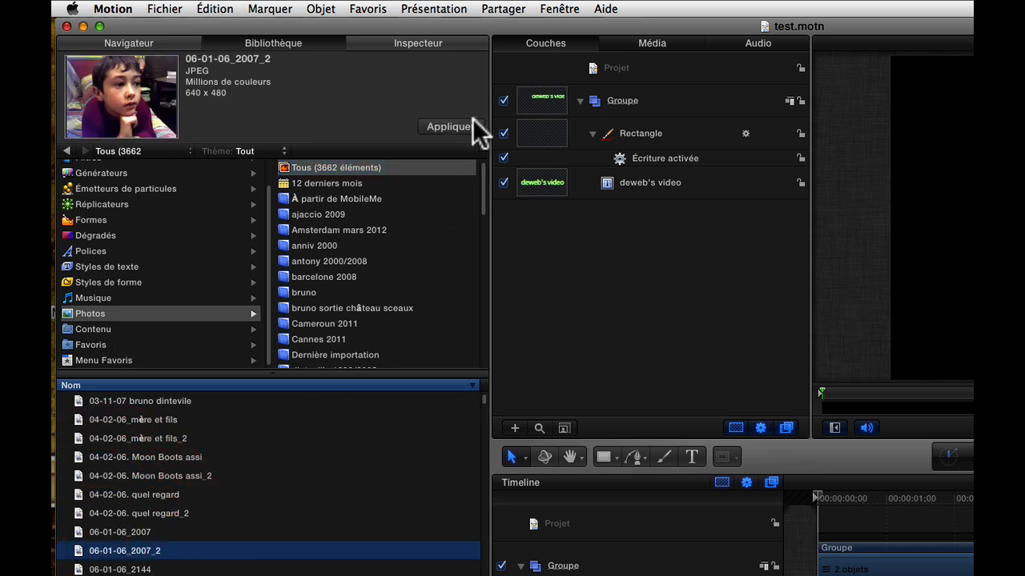
left_click(450, 126)
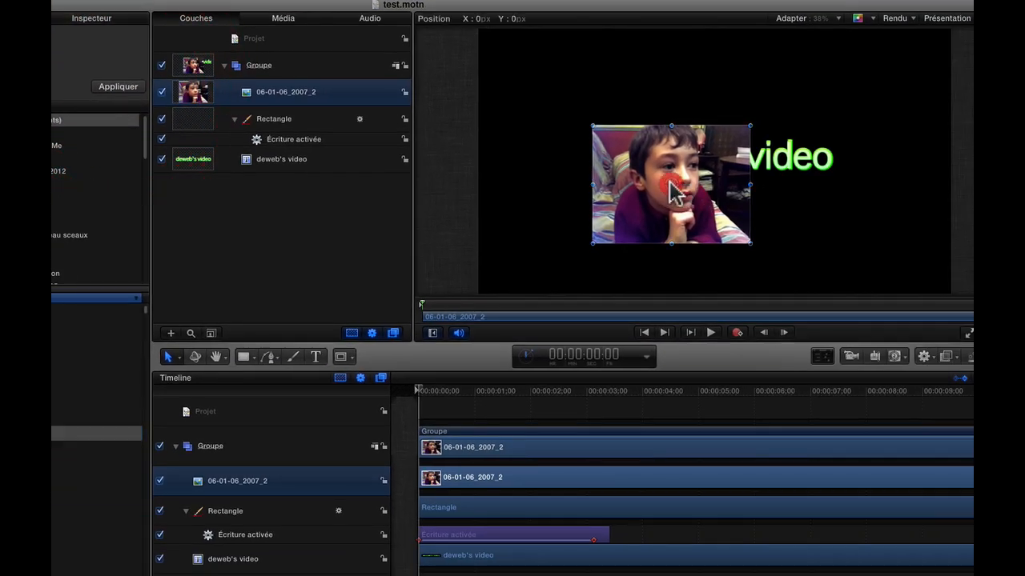
left_click(669, 183)
key("Delete")
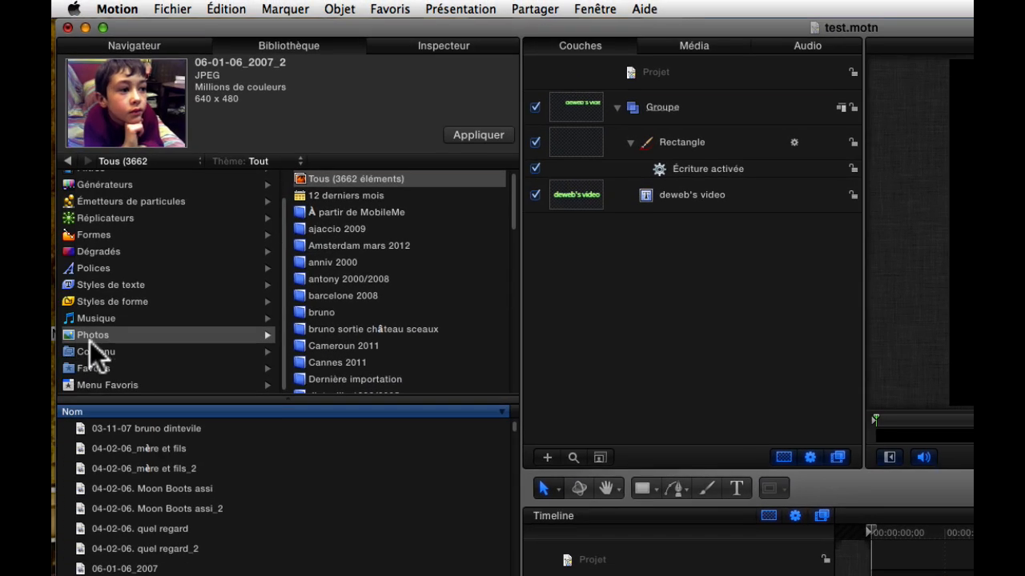
- Browse the library's music and particle emitters, and add the Analog Modulator emitter to the group
left_click(101, 316)
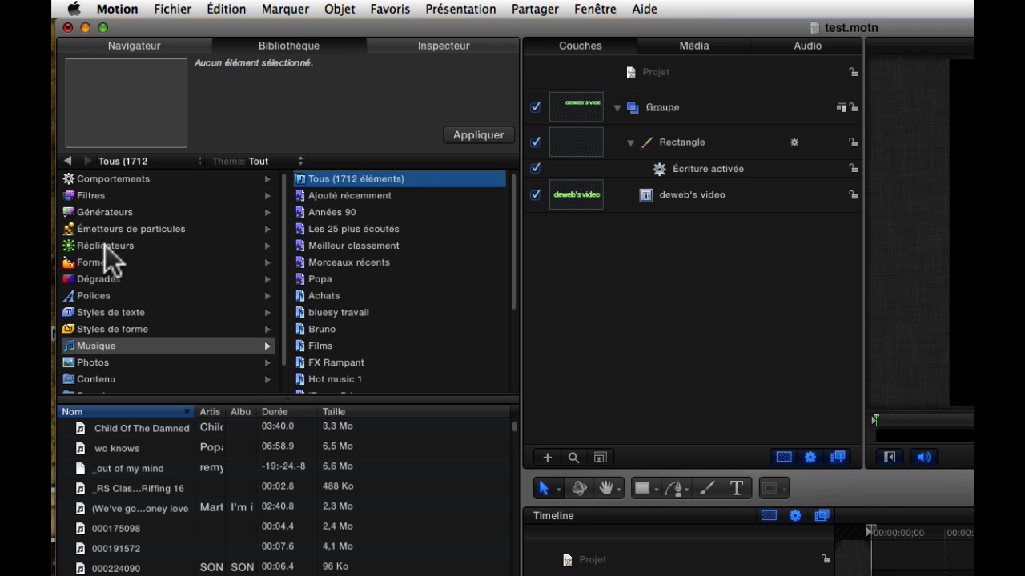
left_click(88, 230)
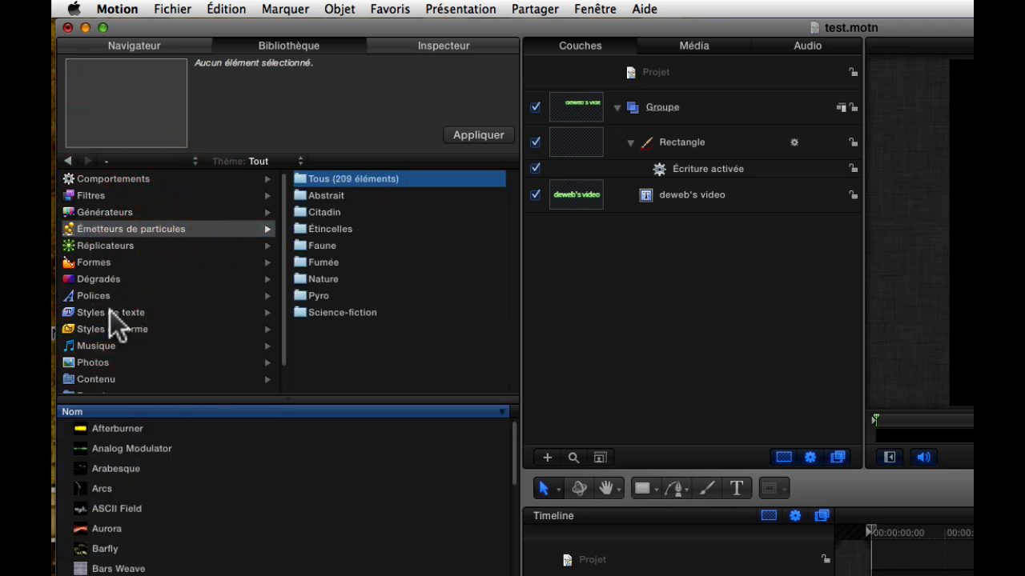
left_click(112, 446)
left_click(92, 451)
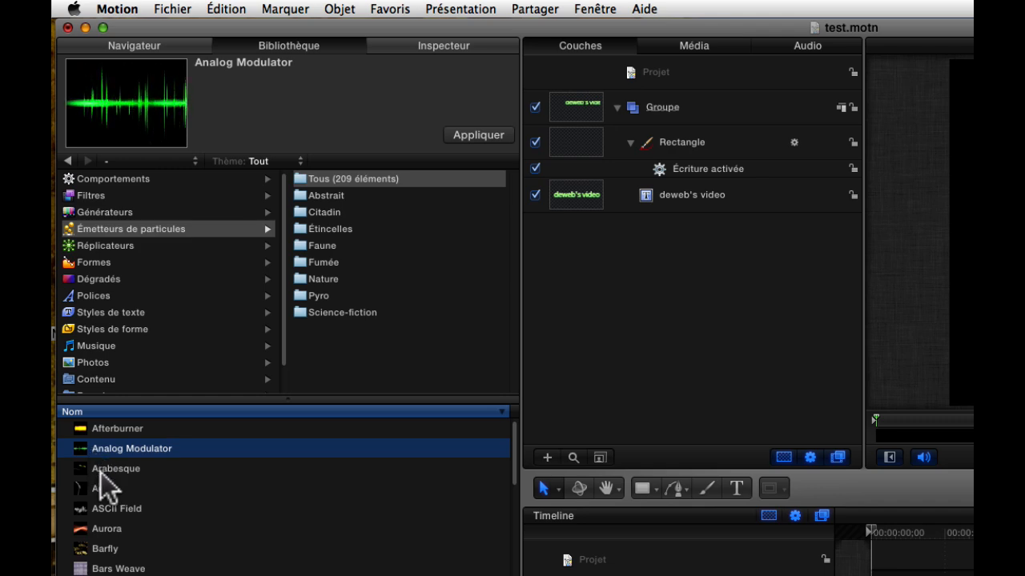
left_click(457, 134)
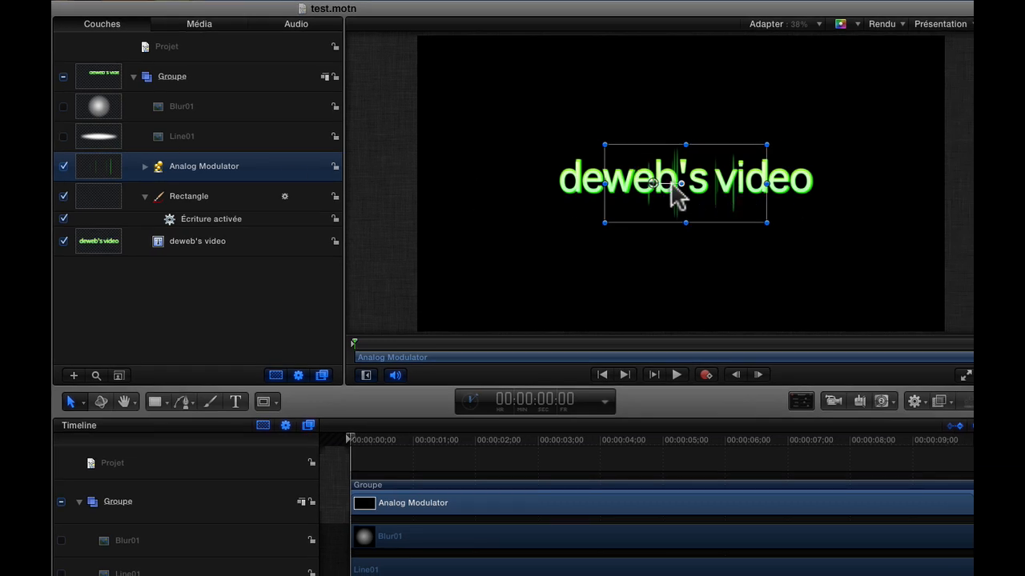
- Preview the Analog Modulator emitter above the title, then center it over the "deweb's video" text
left_click_drag(672, 189, 614, 125)
key("space")
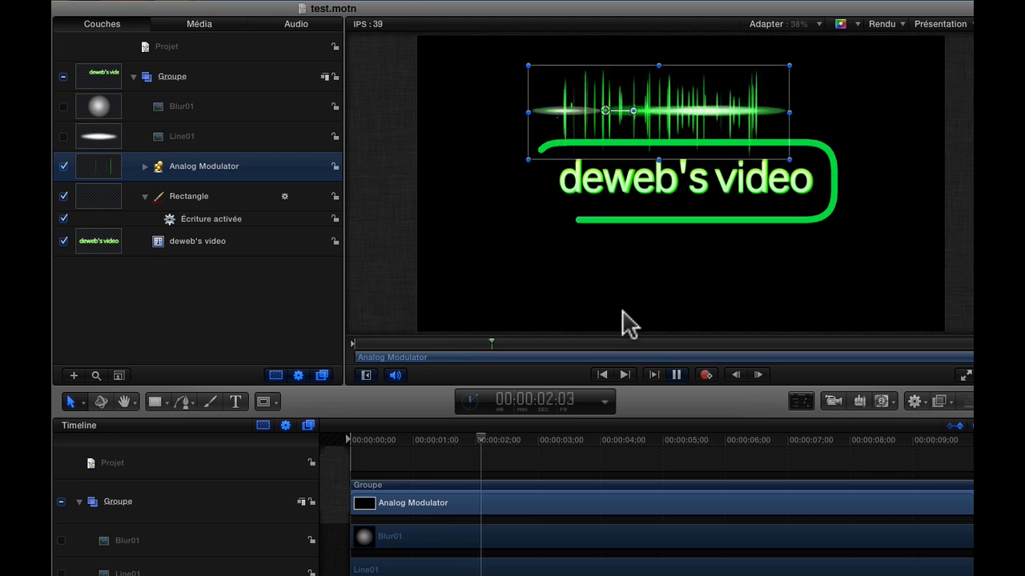
key("space")
mouse_move(606, 112)
left_mouse_down()
mouse_move(643, 171)
mouse_move(640, 186)
mouse_move(631, 184)
left_mouse_up()
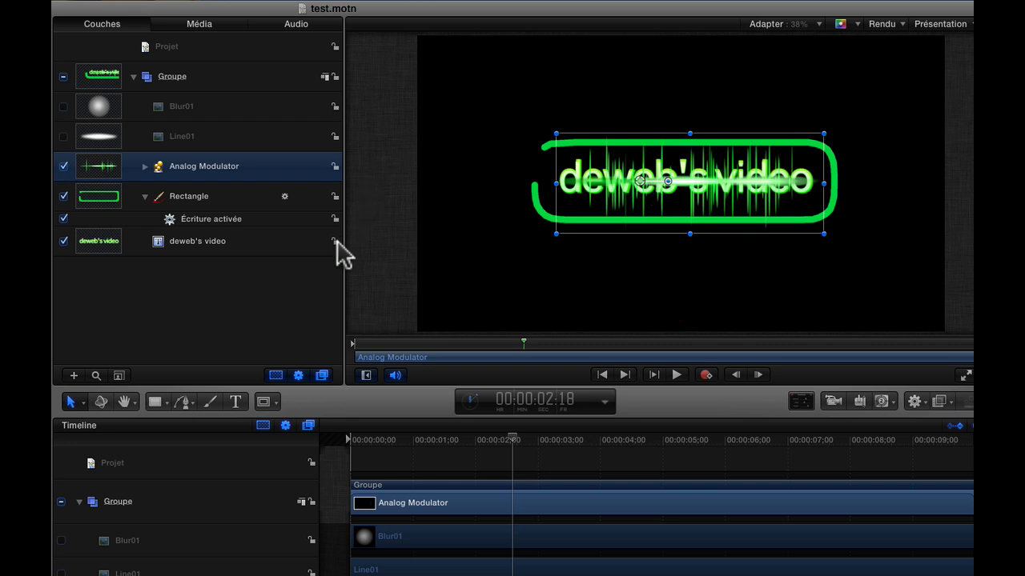
- Play the animation from the beginning to check the emitter over the title
left_click(345, 439)
key("space")
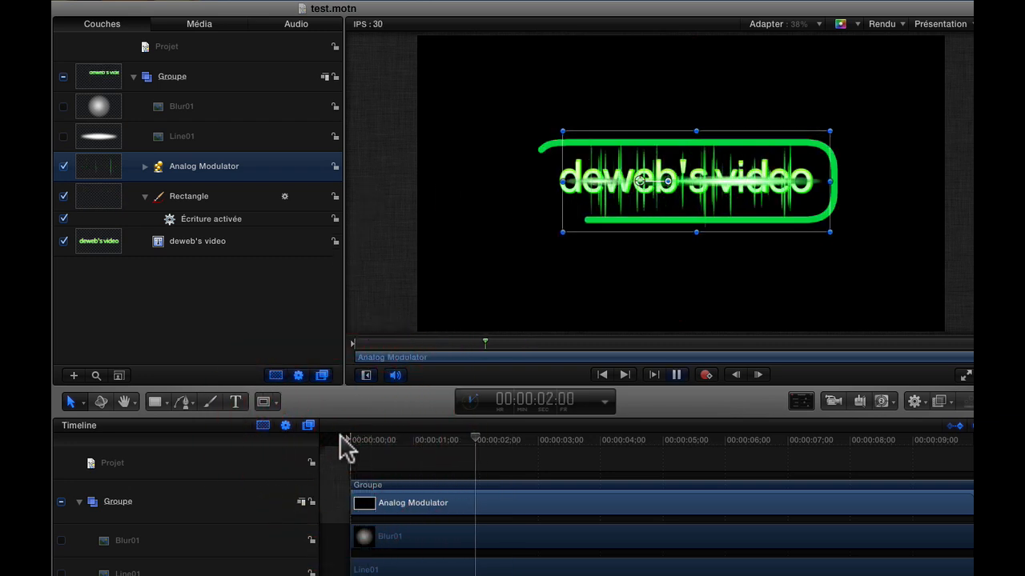
key("space")
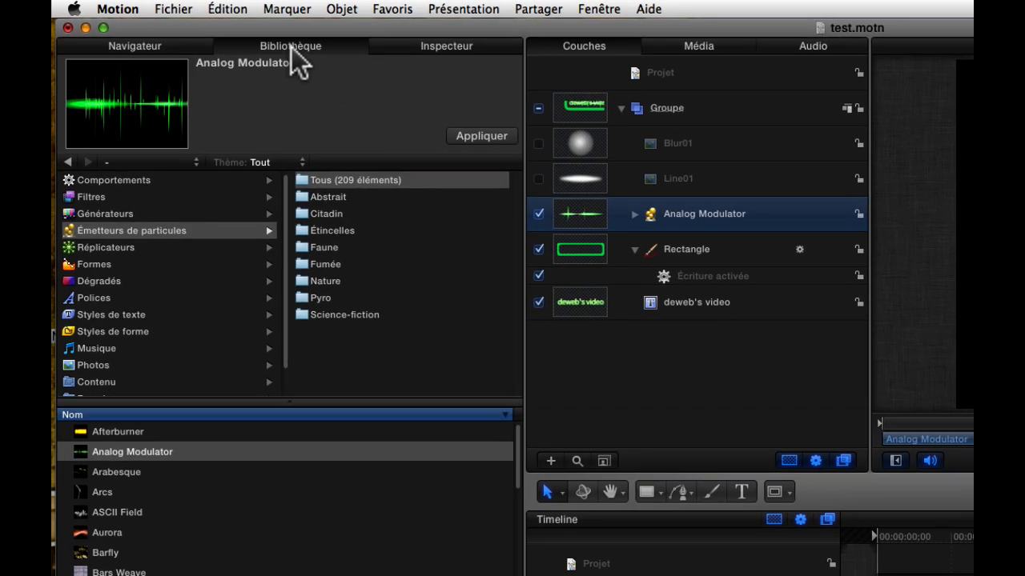
- Inspect the Analog Modulator layer's emitter controls and transform properties, and return to the content library
left_click(292, 47)
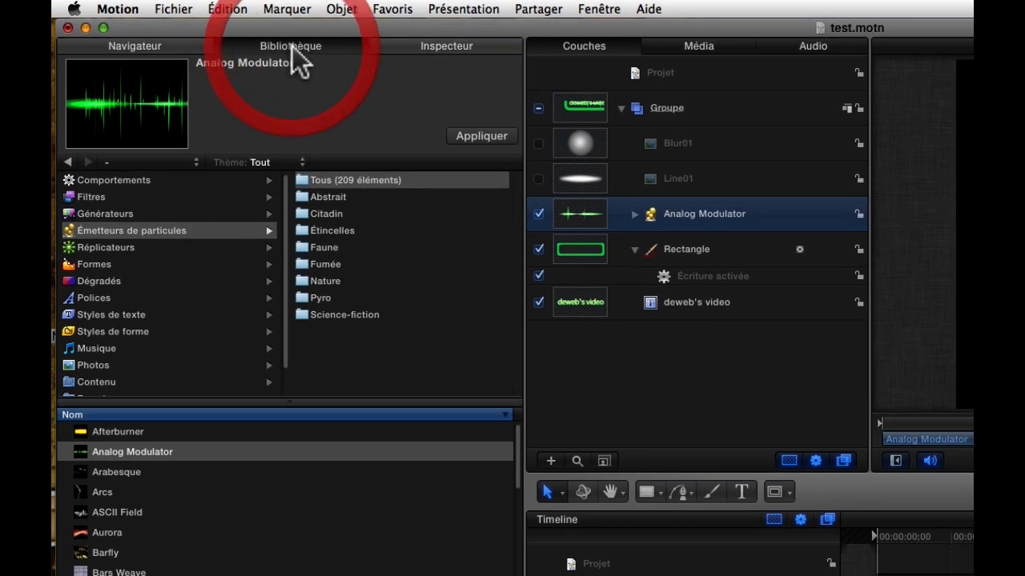
left_click(446, 44)
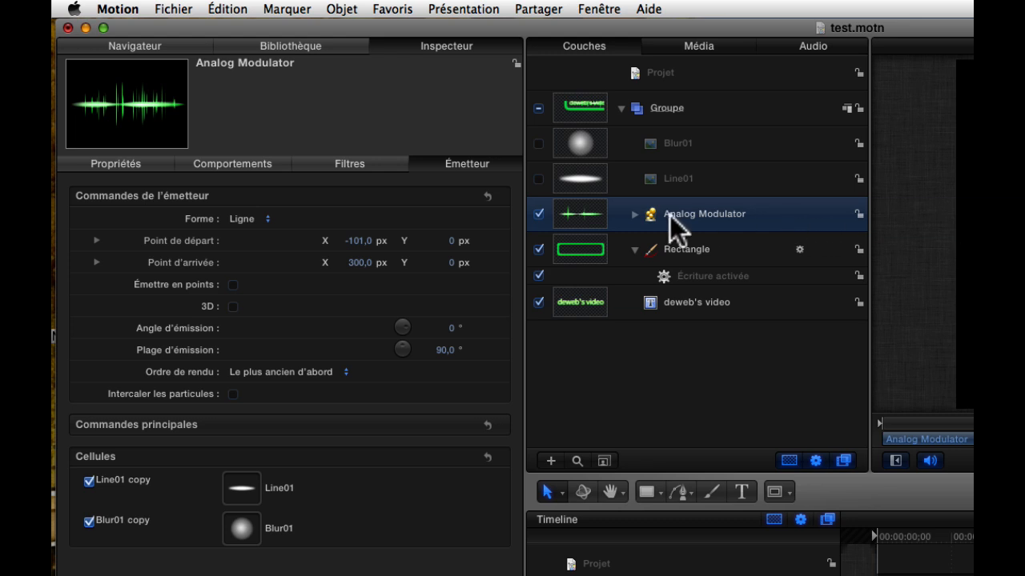
left_click(708, 213)
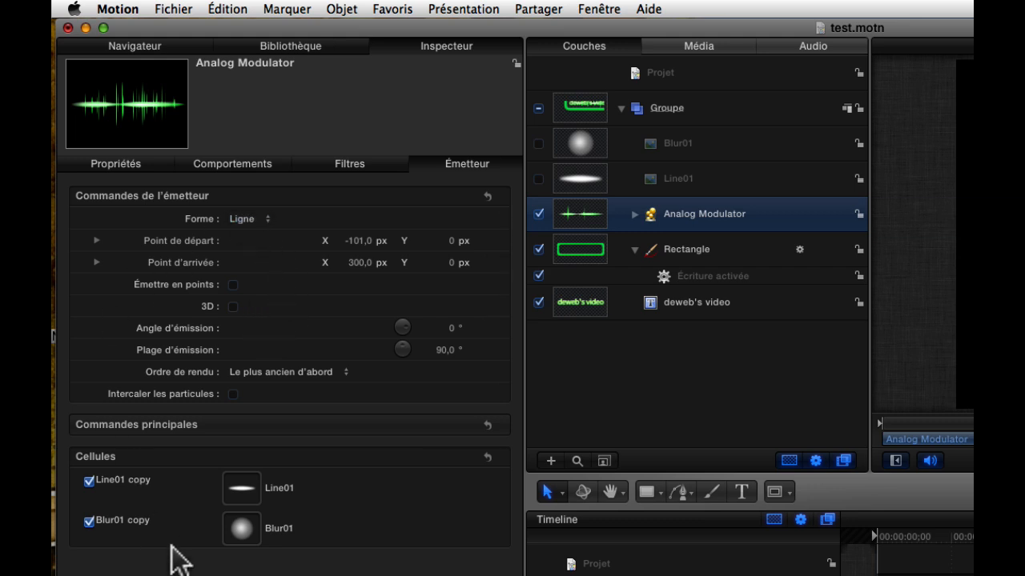
left_click(80, 163)
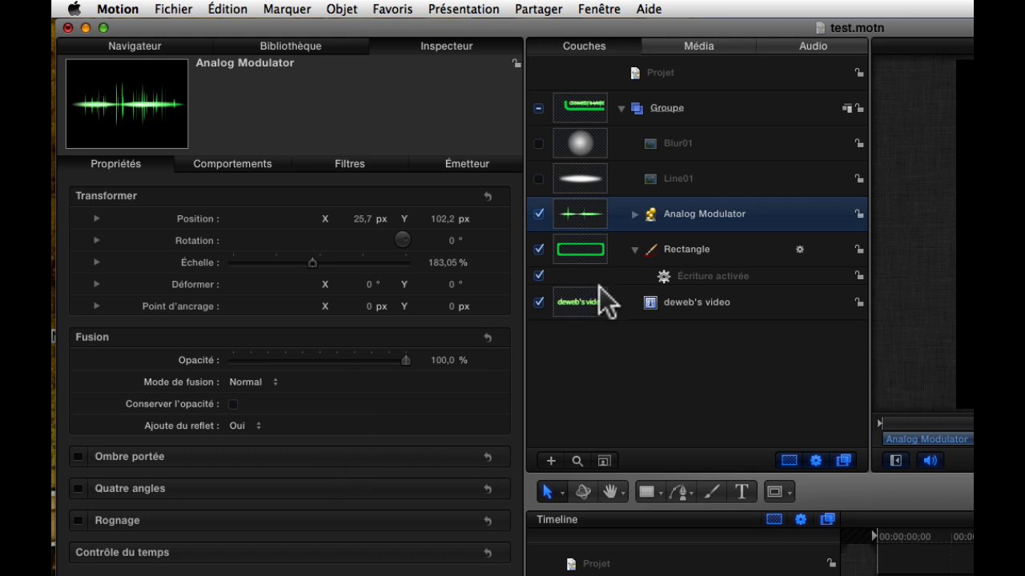
left_click(324, 49)
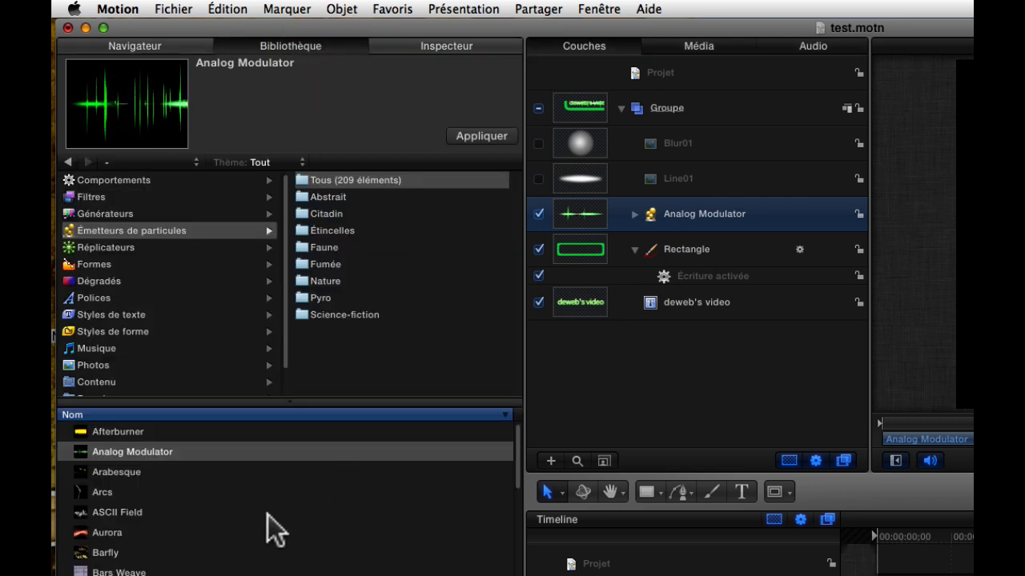
- Review the file browser with the LaCie drive's contents and the library's particle emitters, and end in the inspector
left_click(154, 48)
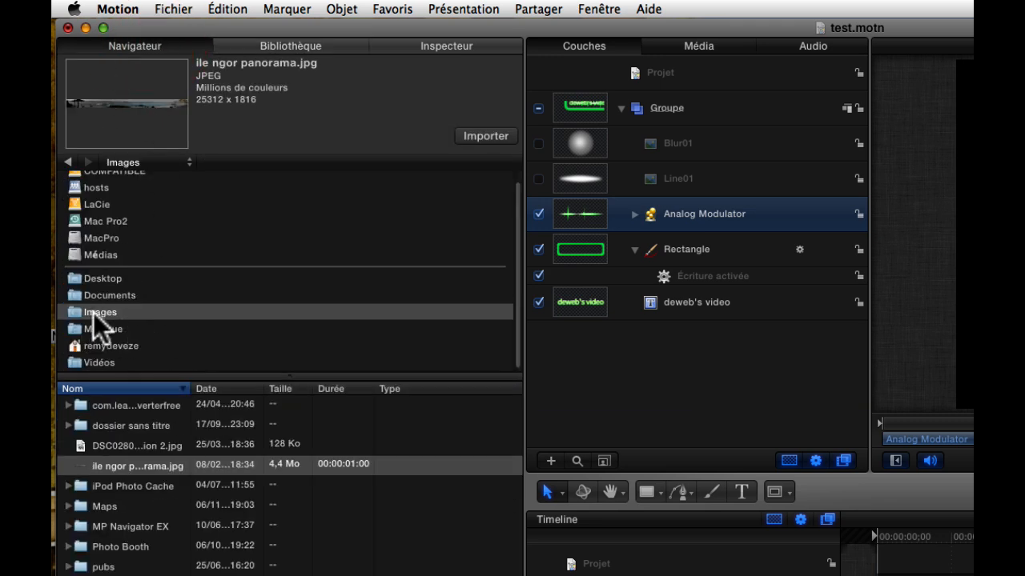
left_click(309, 48)
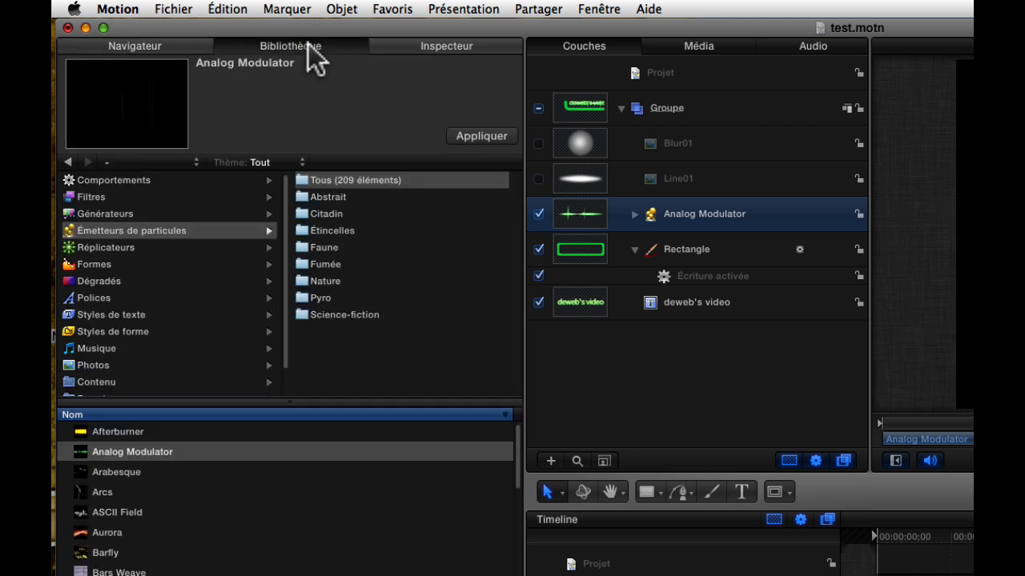
left_click(156, 44)
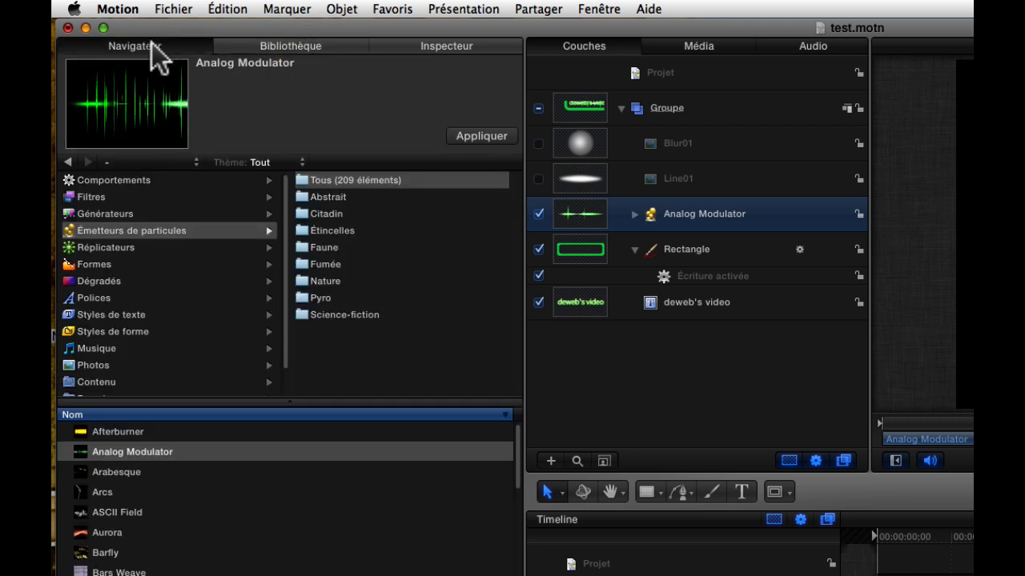
left_click(95, 204)
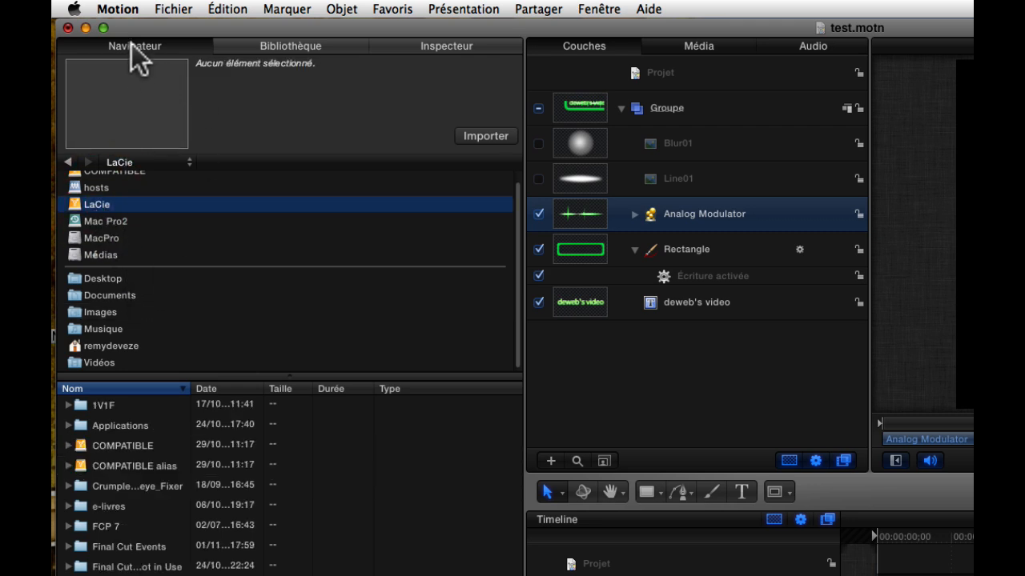
left_click(289, 45)
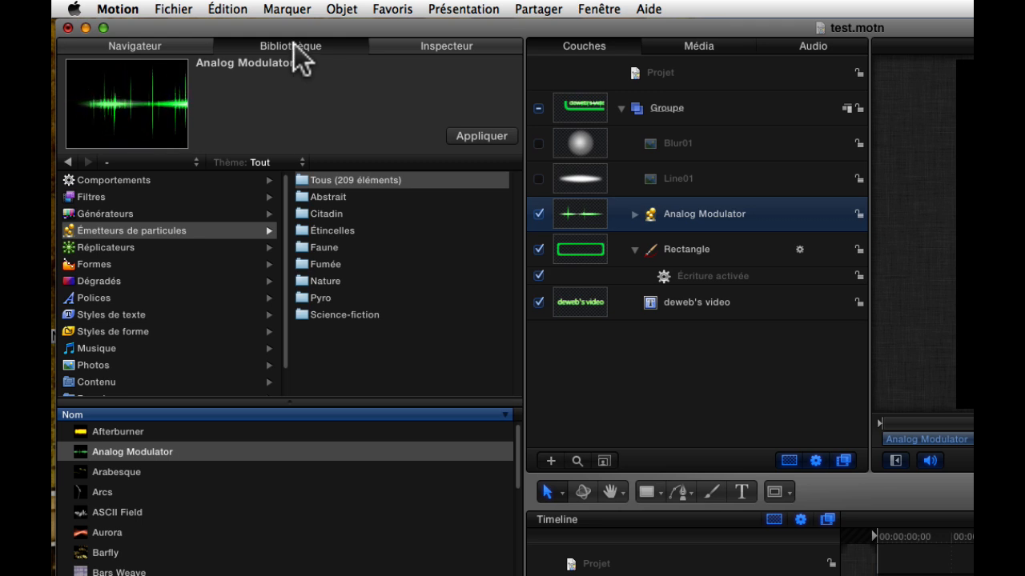
left_click(452, 46)
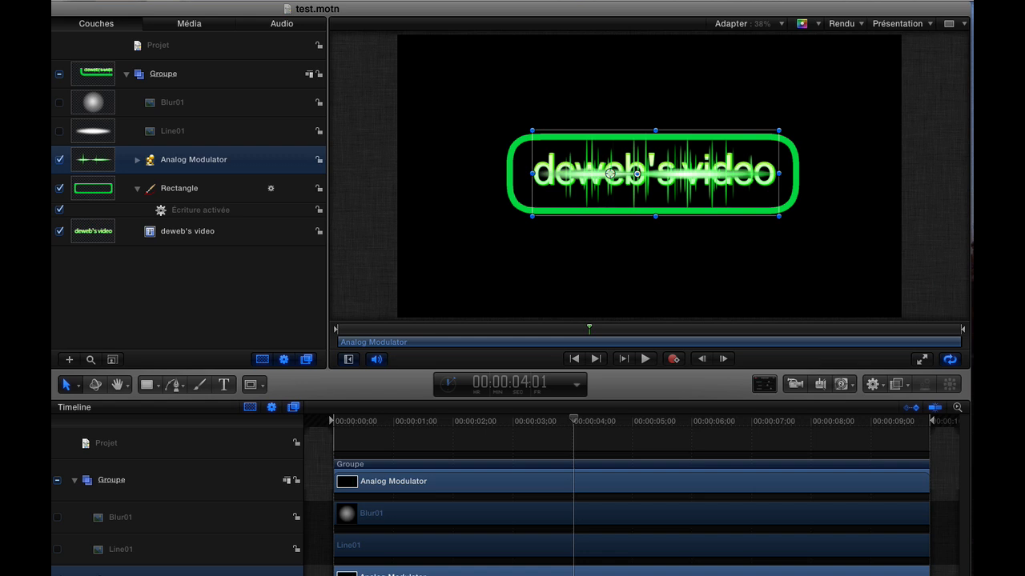
- Deselect everything on the canvas and play the animation briefly from its beginning
left_click(800, 108)
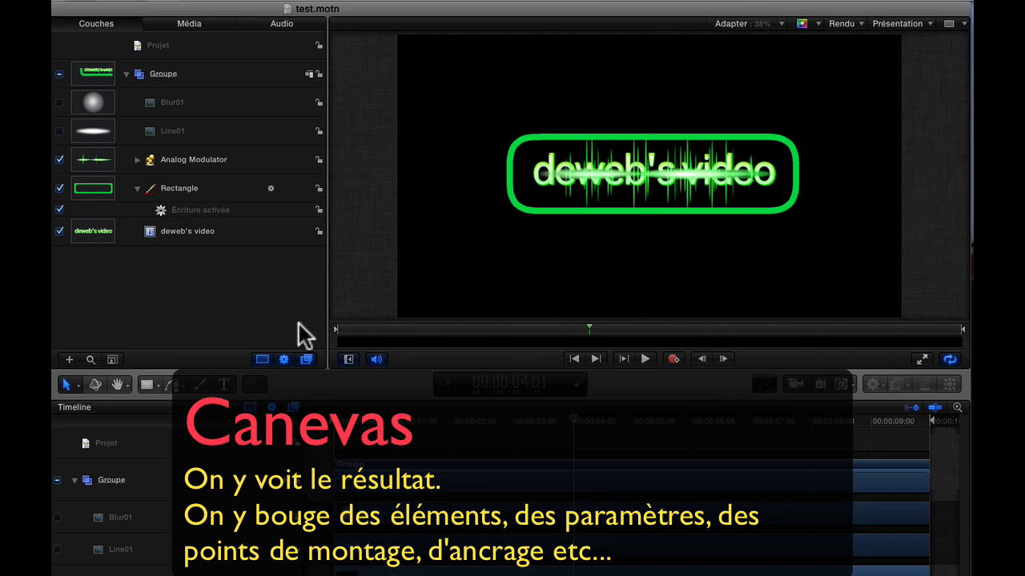
left_click_drag(589, 324, 339, 326)
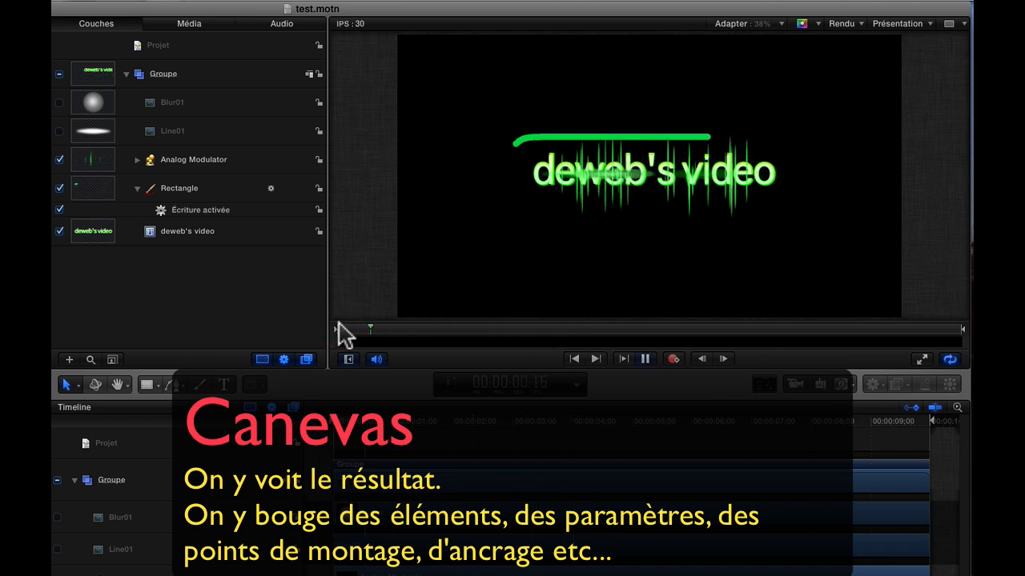
key("space")
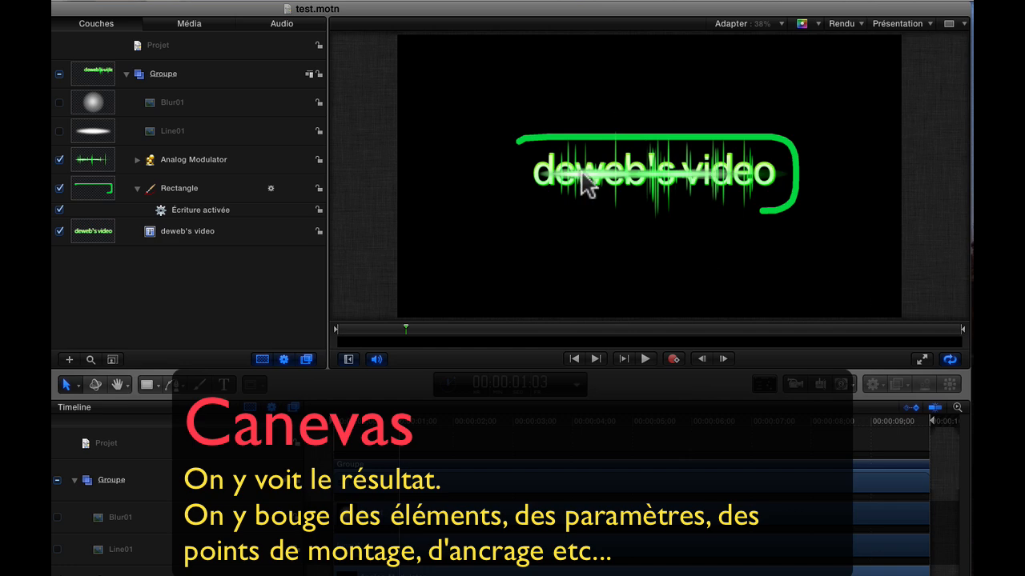
- Select the Analog Modulator emitter on the canvas, shift it very slightly, and play the animation onward to about 00:00:07;04
left_click(663, 164)
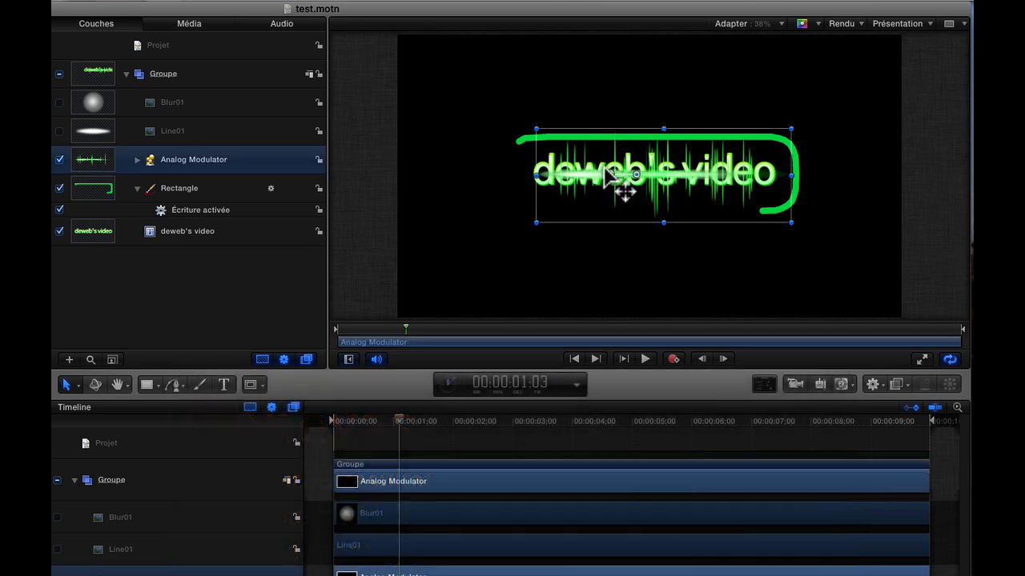
mouse_move(613, 180)
left_mouse_down()
mouse_move(584, 217)
mouse_move(602, 162)
mouse_move(610, 175)
mouse_move(602, 179)
mouse_move(606, 96)
mouse_move(606, 172)
mouse_move(618, 118)
mouse_move(567, 176)
mouse_move(630, 195)
mouse_move(612, 171)
left_mouse_up()
key("space")
key("space")
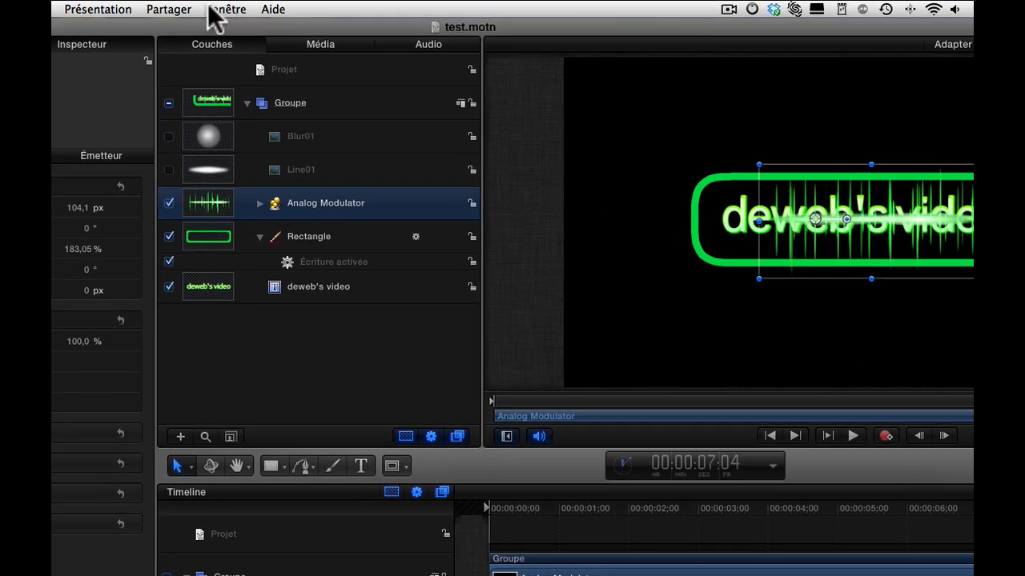
- Display the adjustments palette for the Analog Modulator emitter and move it below the layer rows
left_click(212, 9)
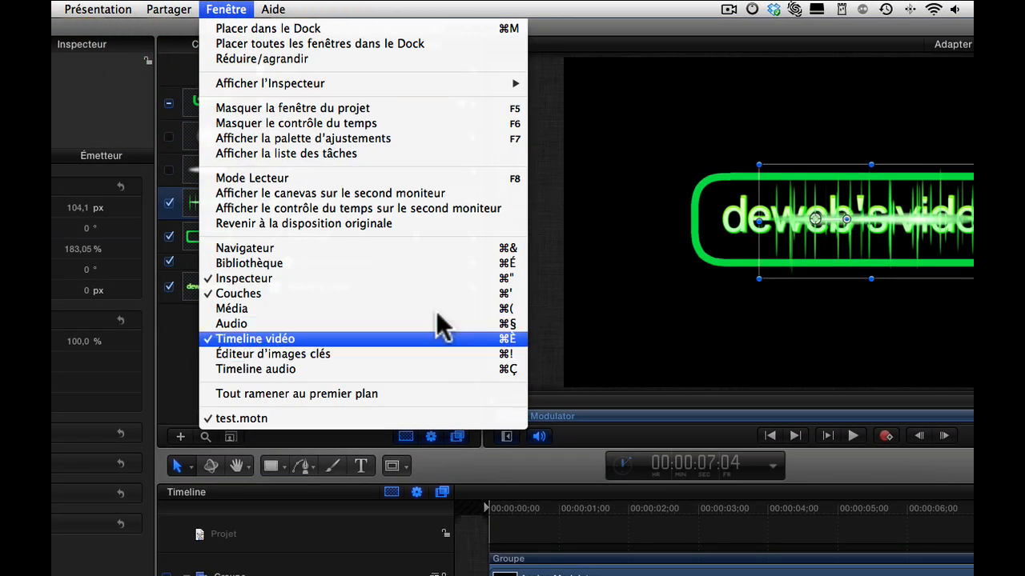
left_click(328, 142)
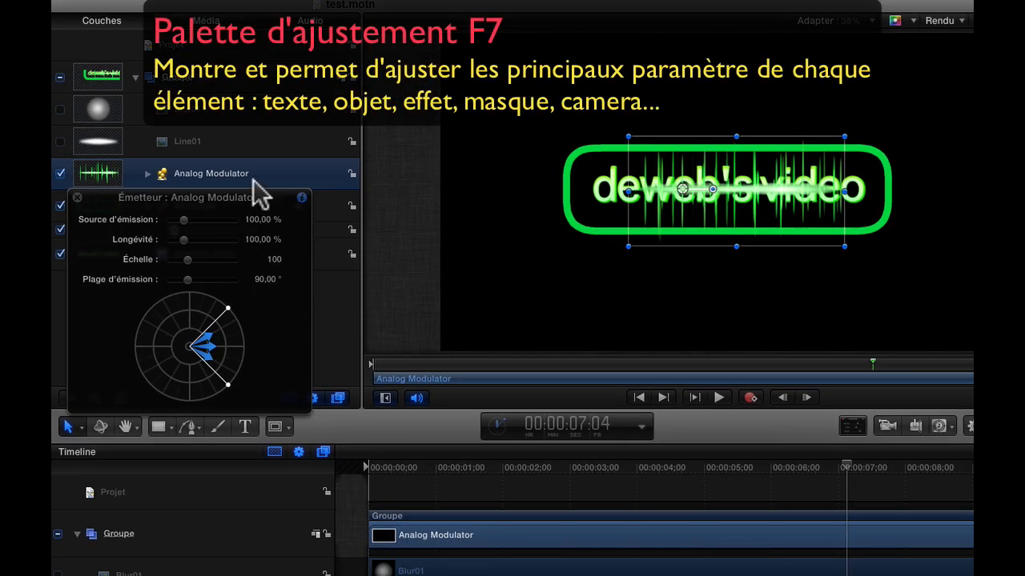
left_click_drag(212, 198, 243, 271)
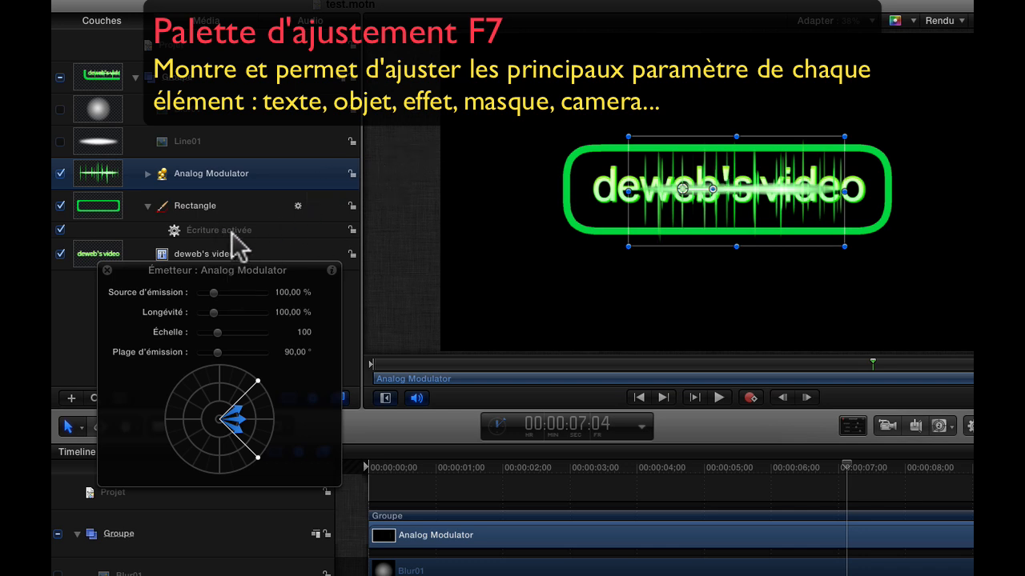
- Select the deweb's video text layer, move its adjustments palette closer to the canvas, and set the text size to 133
left_click(201, 251)
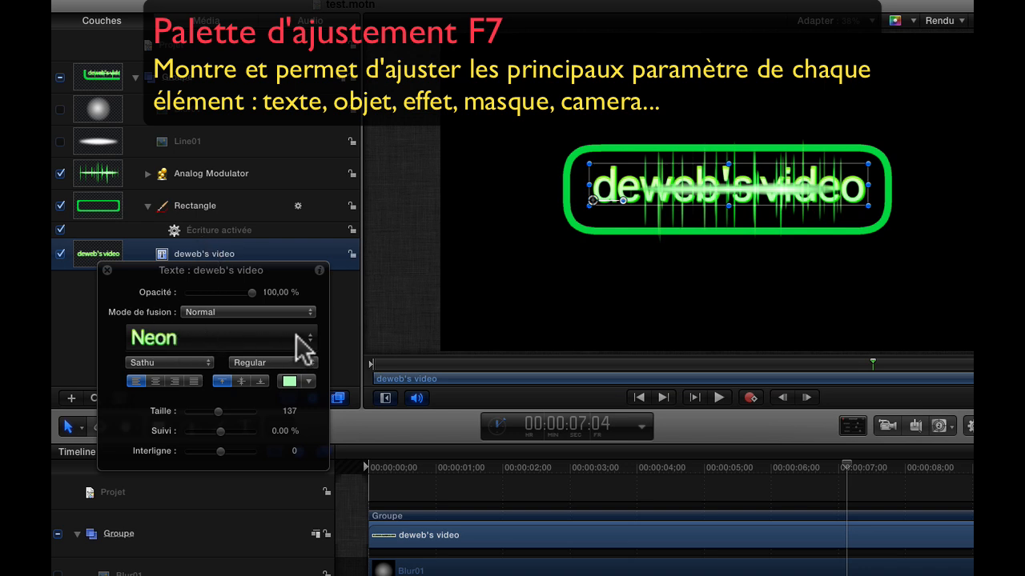
left_click_drag(248, 286, 462, 176)
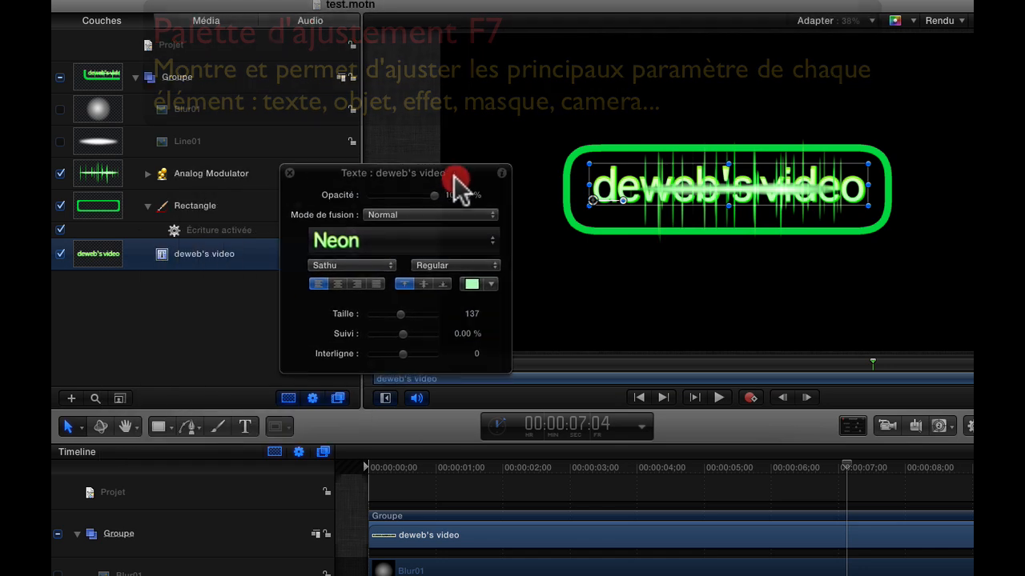
left_click_drag(406, 308, 405, 309)
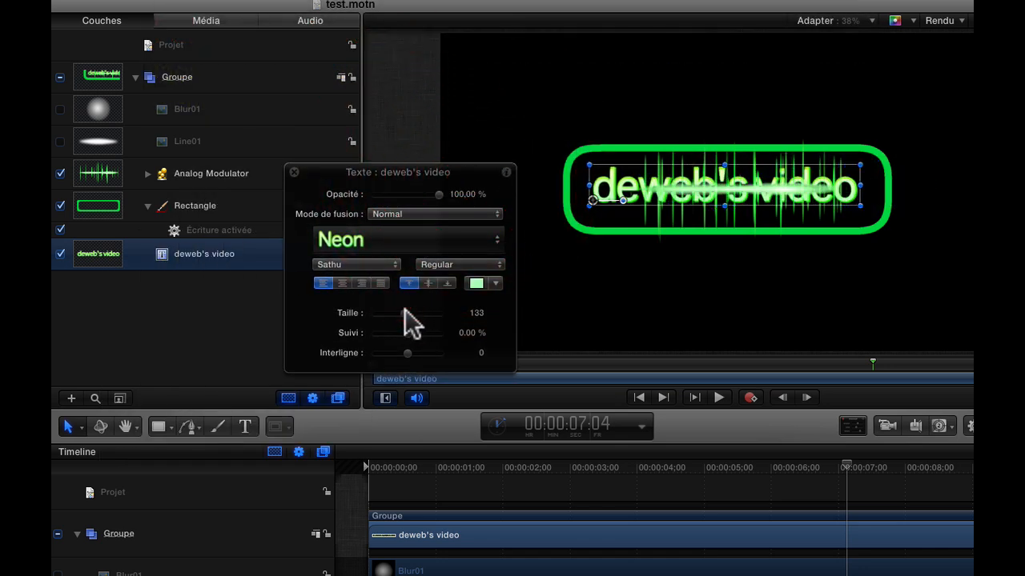
- Try the 80s text style on the deweb's video title, then reapply the Neon style
left_click(489, 237)
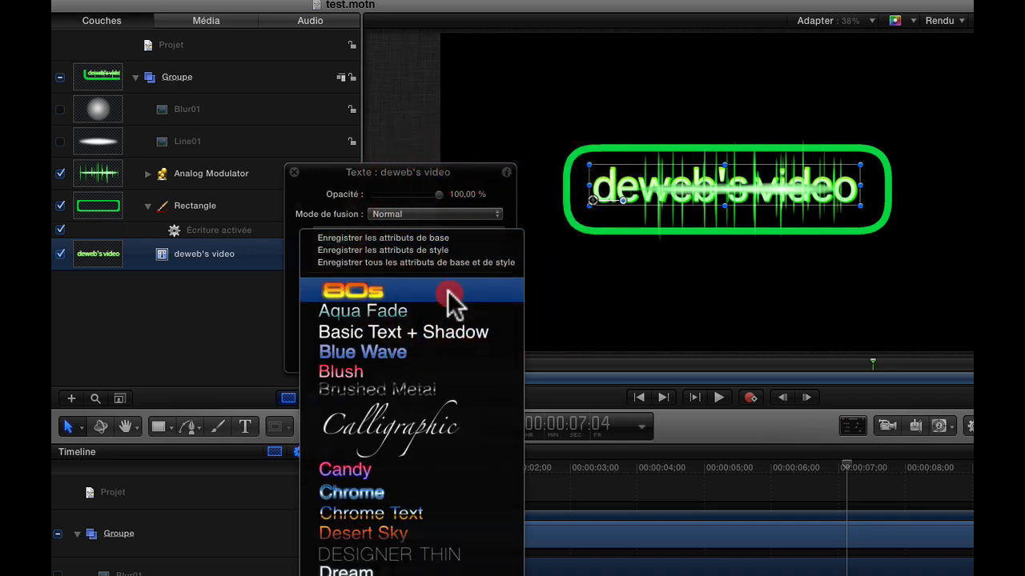
left_click(446, 293)
key("F7")
key("F7")
left_click(496, 236)
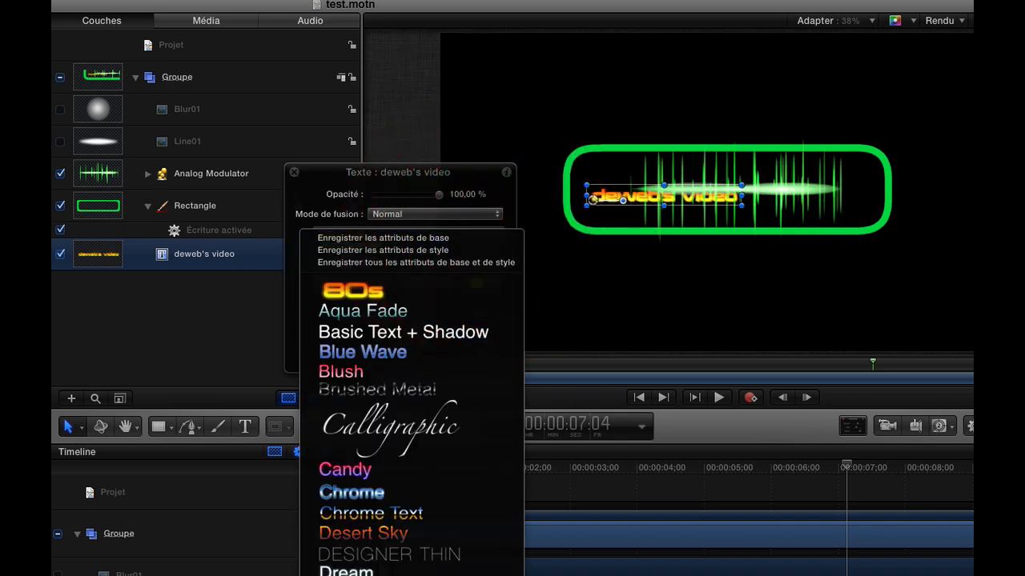
left_click(368, 574)
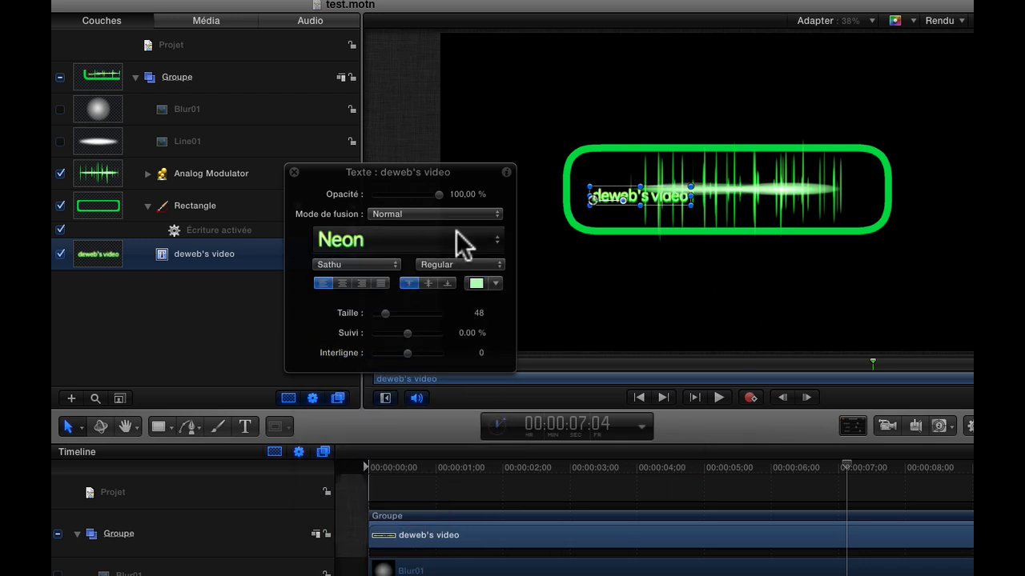
- Set the title's size to 126 and tracking to 1.13 %, and reposition the adjustments palette below the layer list
left_click_drag(385, 308, 408, 330)
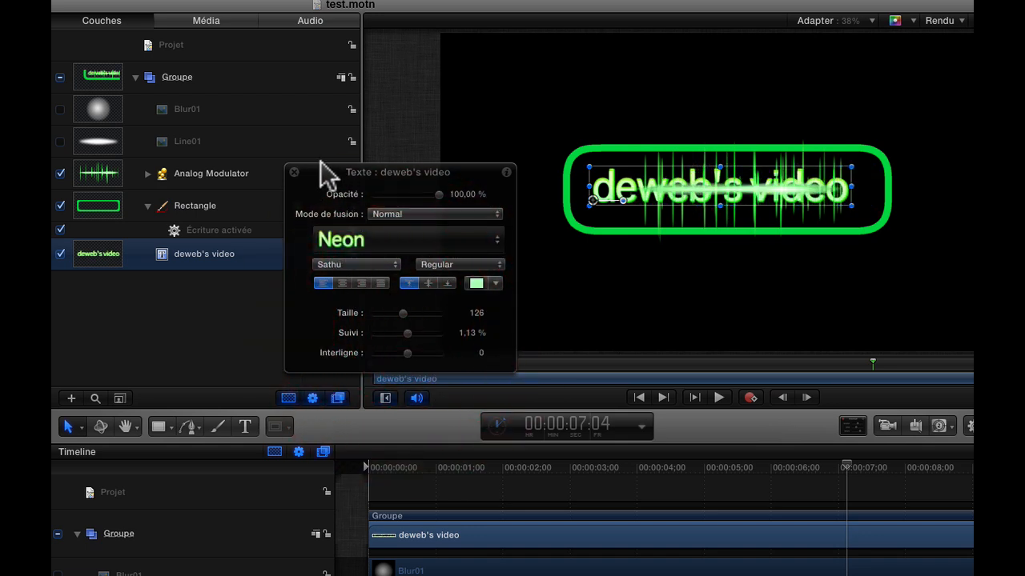
left_click_drag(320, 178, 214, 222)
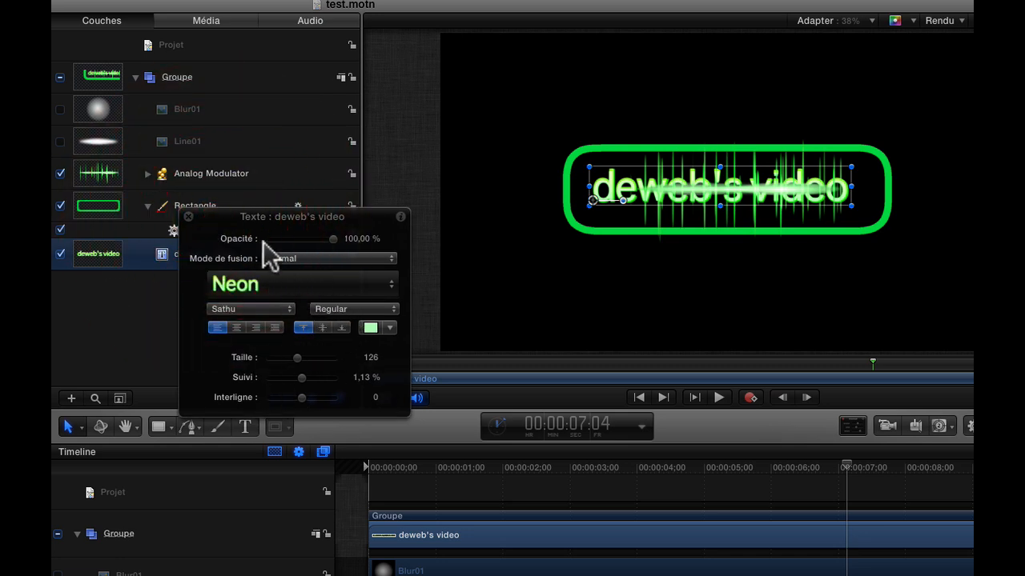
left_click_drag(244, 220, 112, 240)
left_click(55, 236)
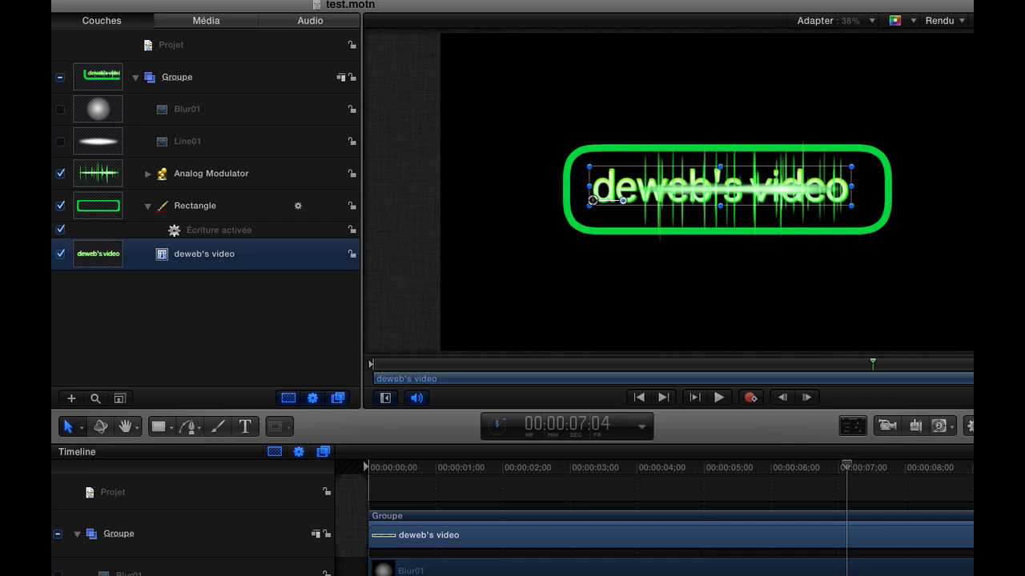
left_click_drag(4, 478, 241, 283)
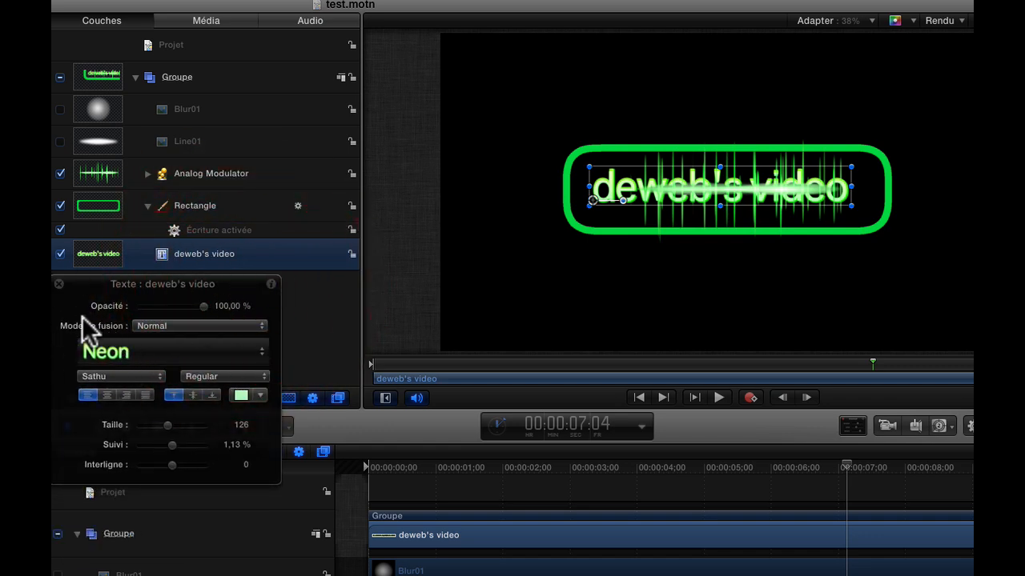
left_click_drag(233, 285, 292, 294)
- Select the Rectangle's Écriture activée behavior to show its parameters in the palette, and play the animation from the beginning
left_click(220, 230)
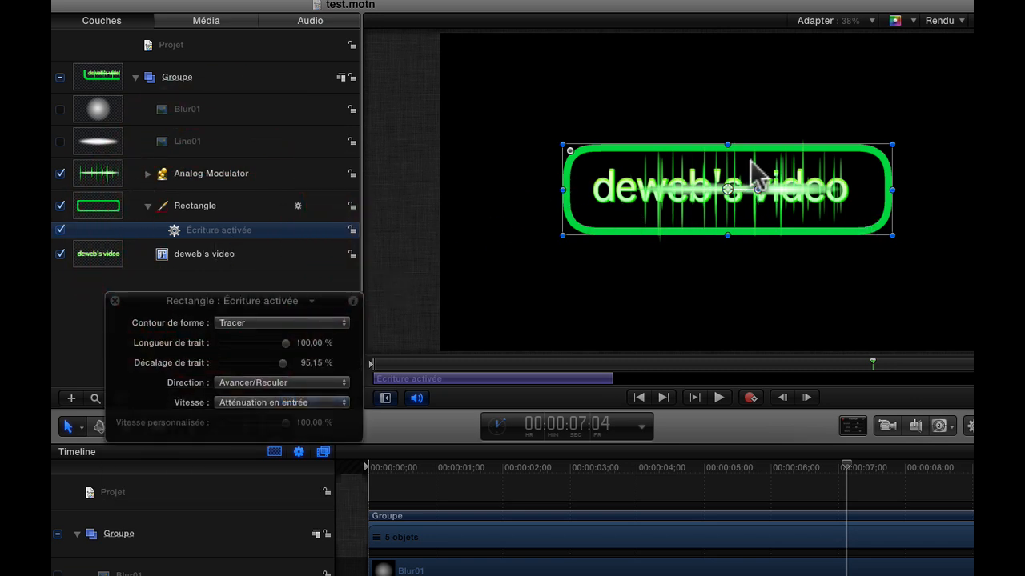
mouse_move(775, 472)
left_mouse_down()
mouse_move(328, 502)
mouse_move(338, 500)
left_mouse_up()
key("space")
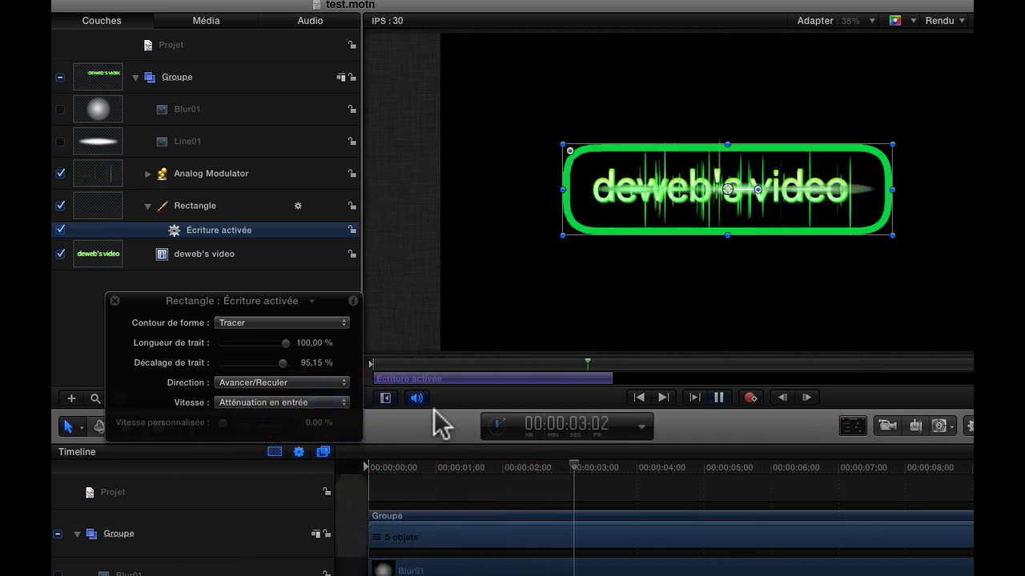
key("space")
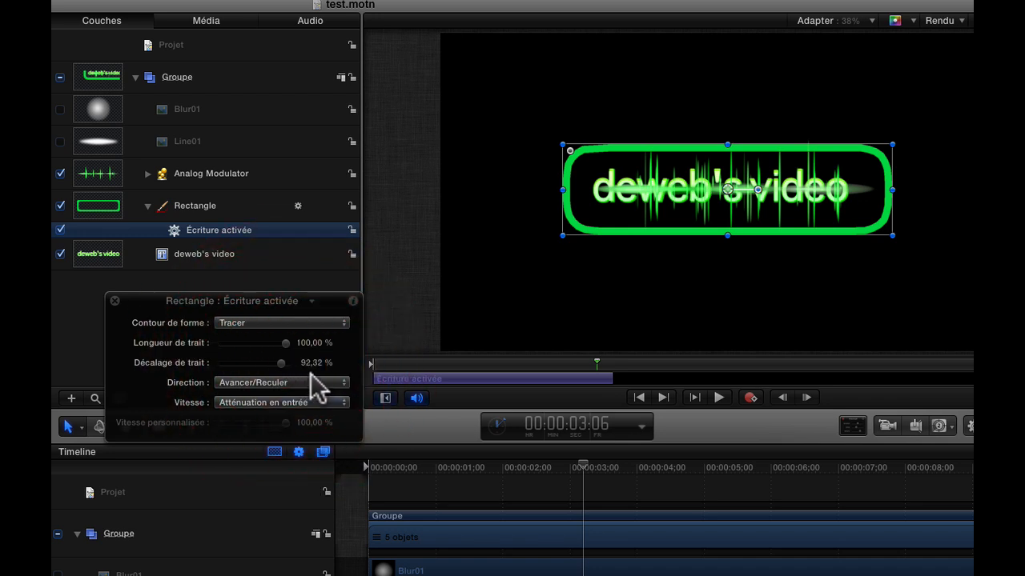
- Try a stroke length of 24.14 % and an offset of 62.09 % on the Écriture activée behavior during playback, then undo both changes
mouse_move(287, 343)
left_mouse_down()
mouse_move(239, 344)
mouse_move(262, 363)
left_mouse_up()
left_click_drag(582, 463, 349, 474)
key("space")
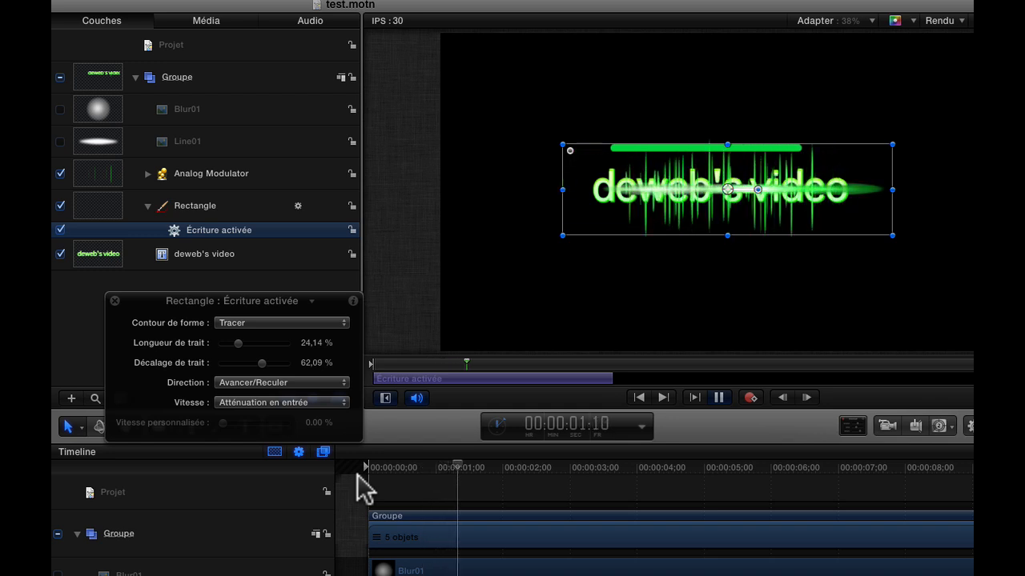
key("space")
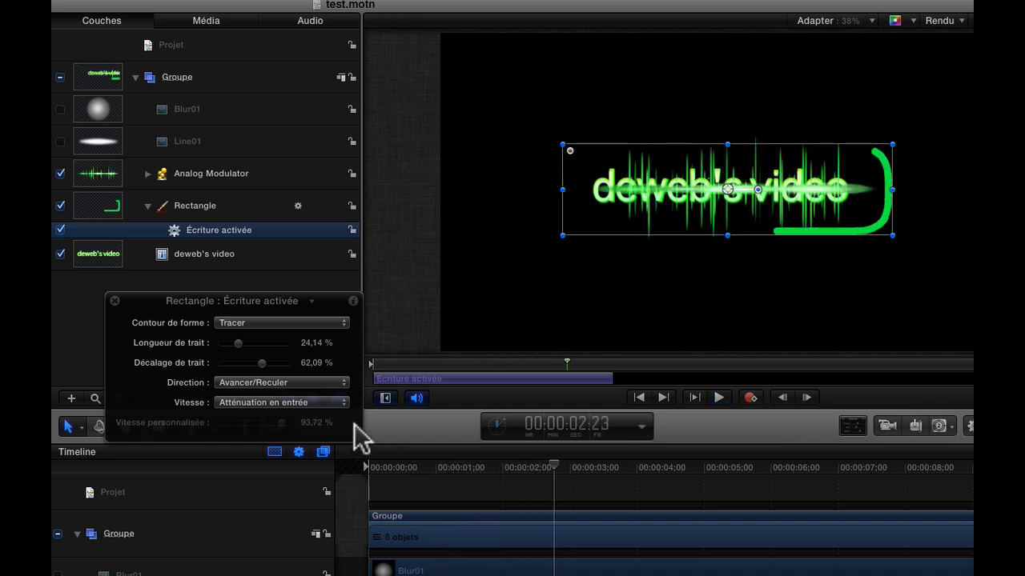
key("super+z")
key("super+z")
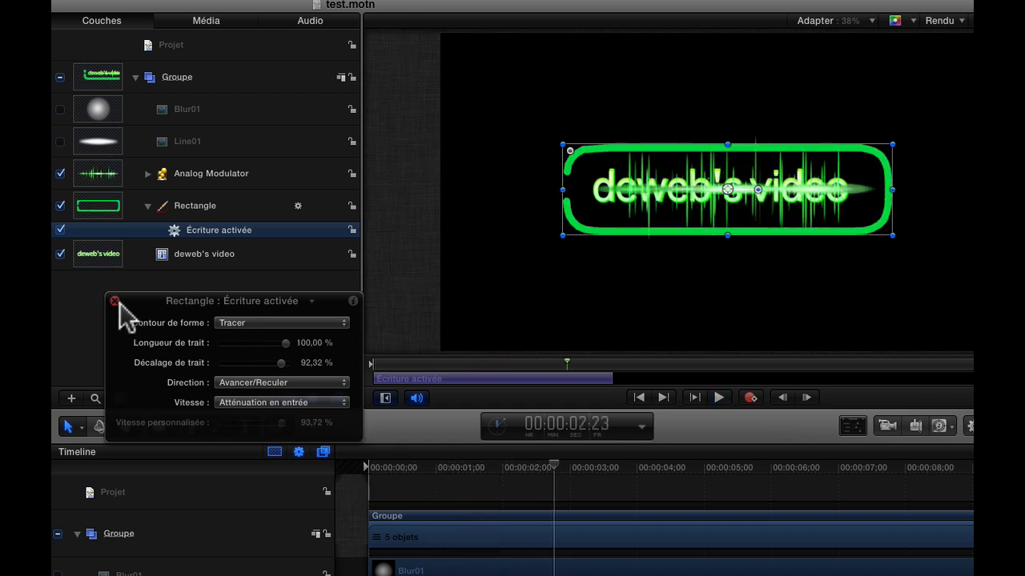
- Close the adjustments palette and deselect everything
left_click(113, 301)
left_click(916, 115)
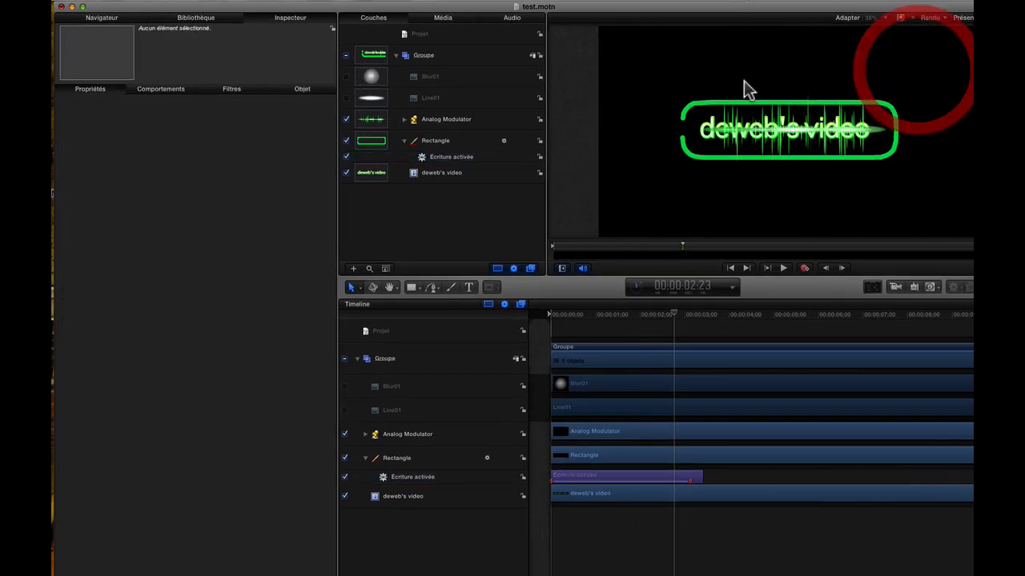
- Review the file browser, library and inspector again, then hide and show the project pane beside the canvas
left_click(73, 18)
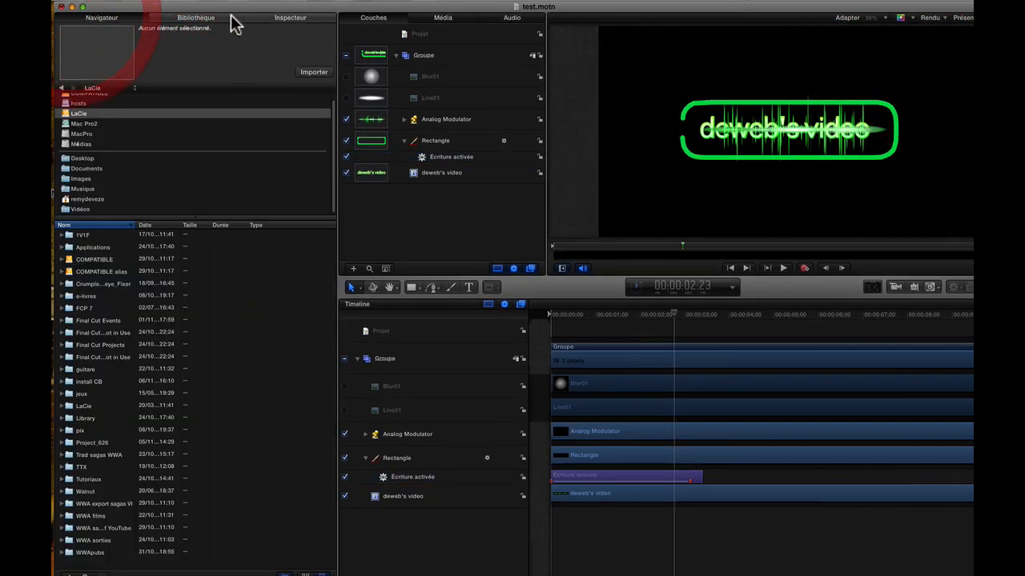
left_click(196, 18)
left_click(277, 18)
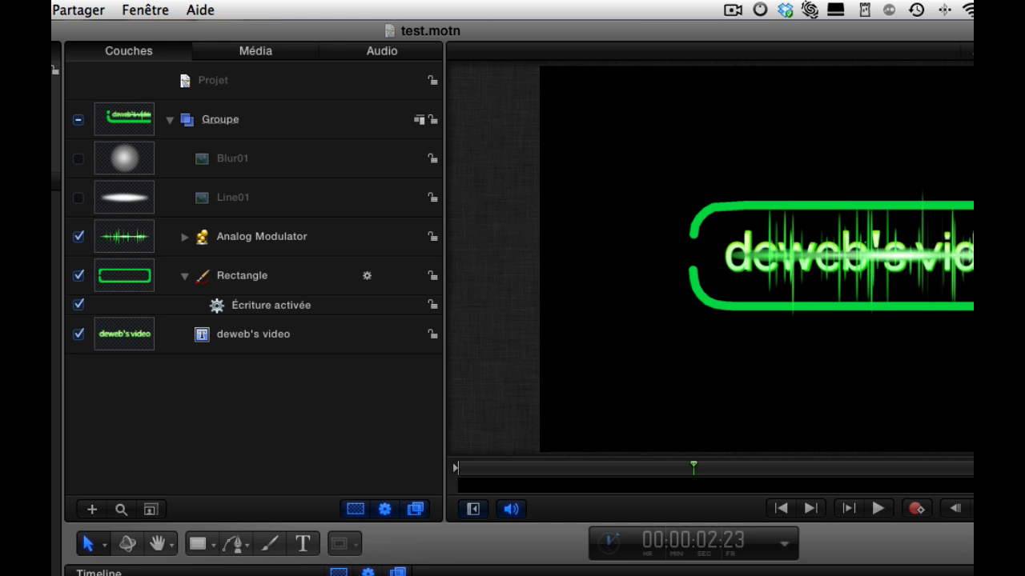
left_click(472, 509)
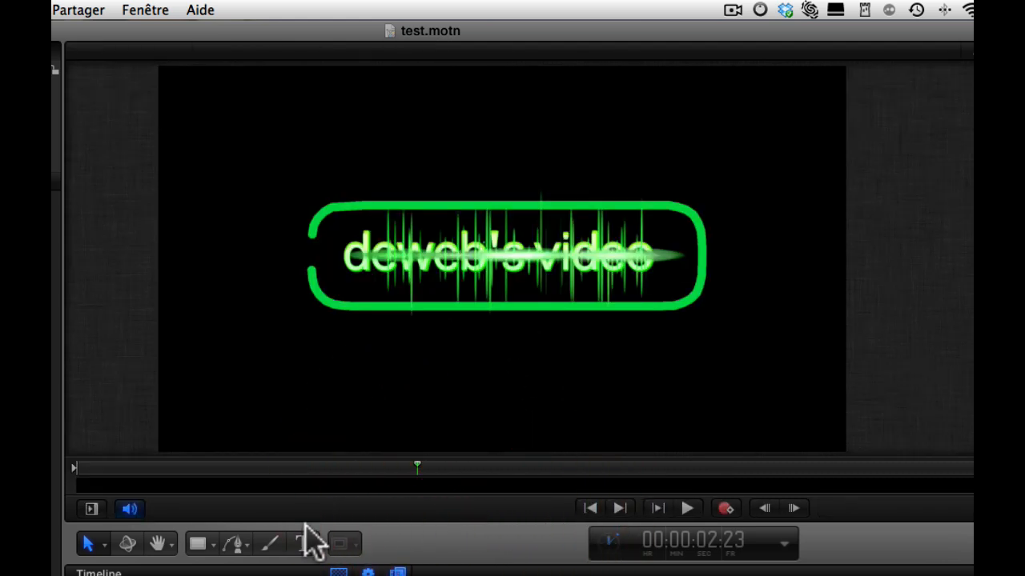
left_click(90, 510)
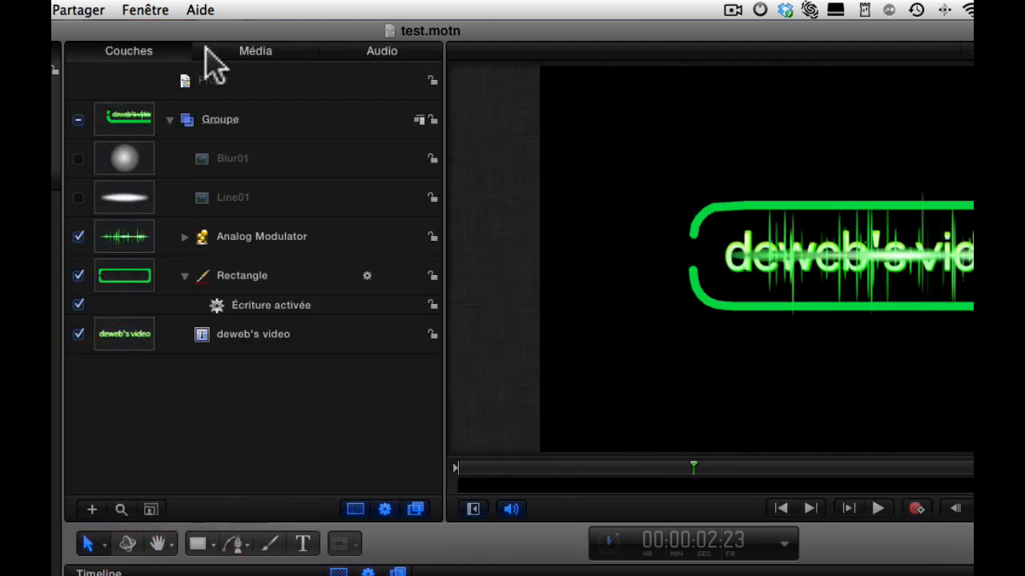
- Review the project pane's layers list, expanding and collapsing the Analog Modulator emitter and then collapsing and expanding the Groupe
left_click(144, 10)
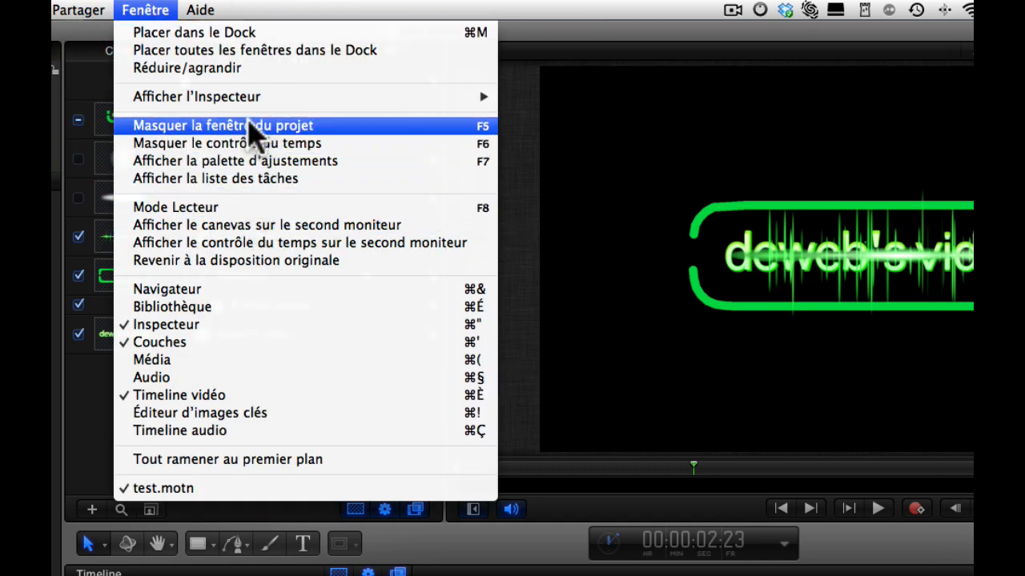
left_click(153, 11)
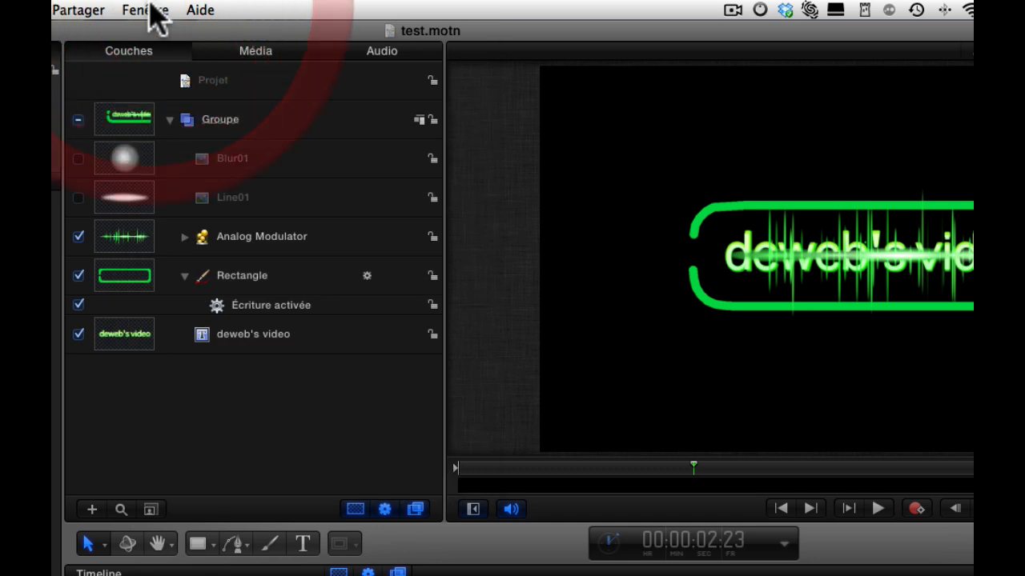
left_click(142, 55)
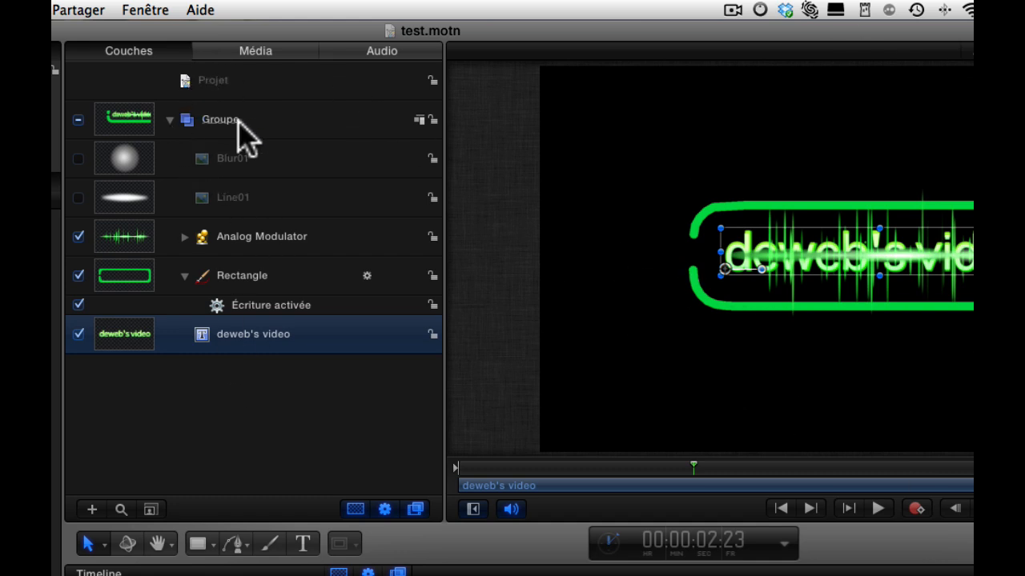
left_click(185, 237)
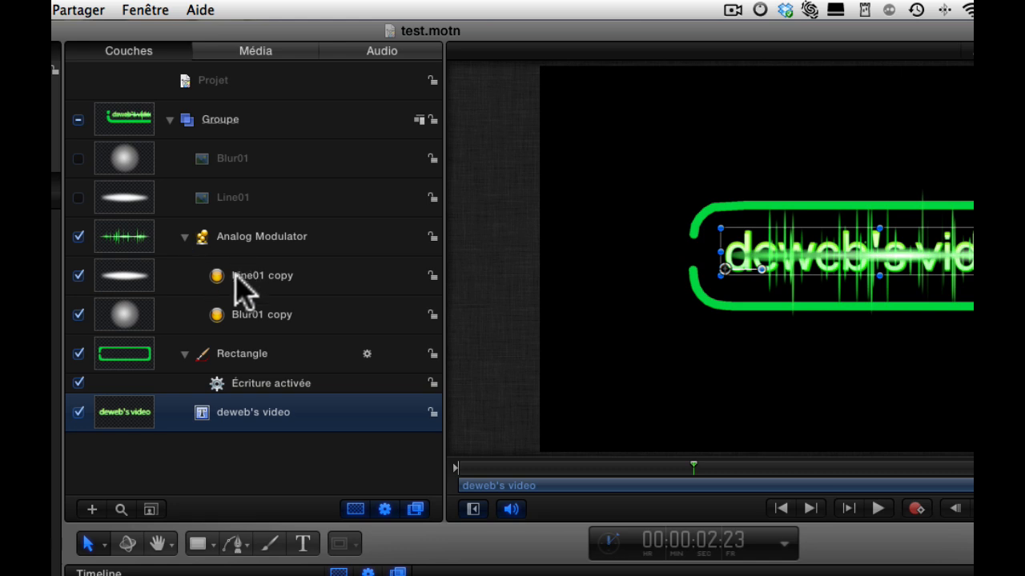
left_click(184, 236)
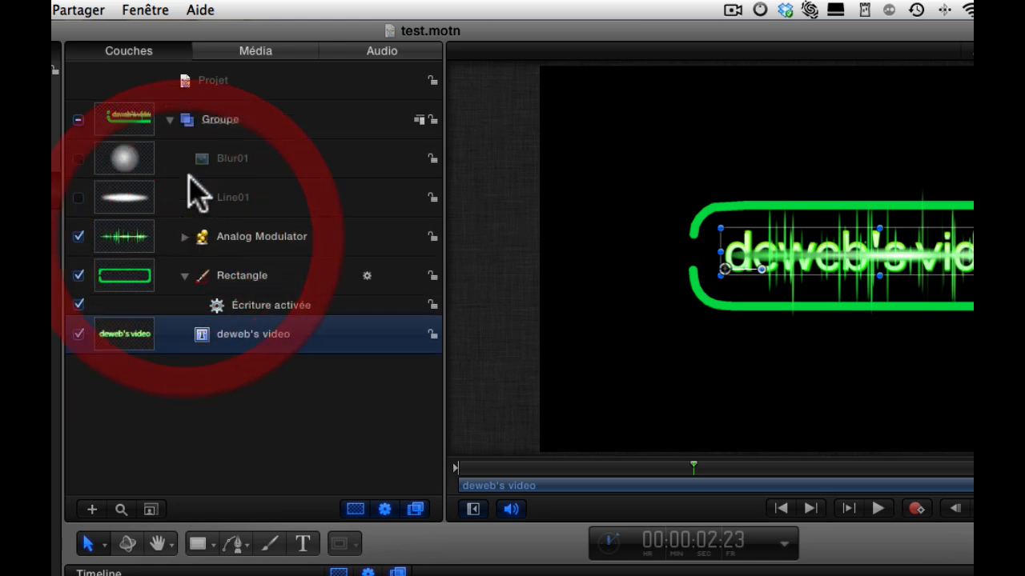
left_click(169, 119)
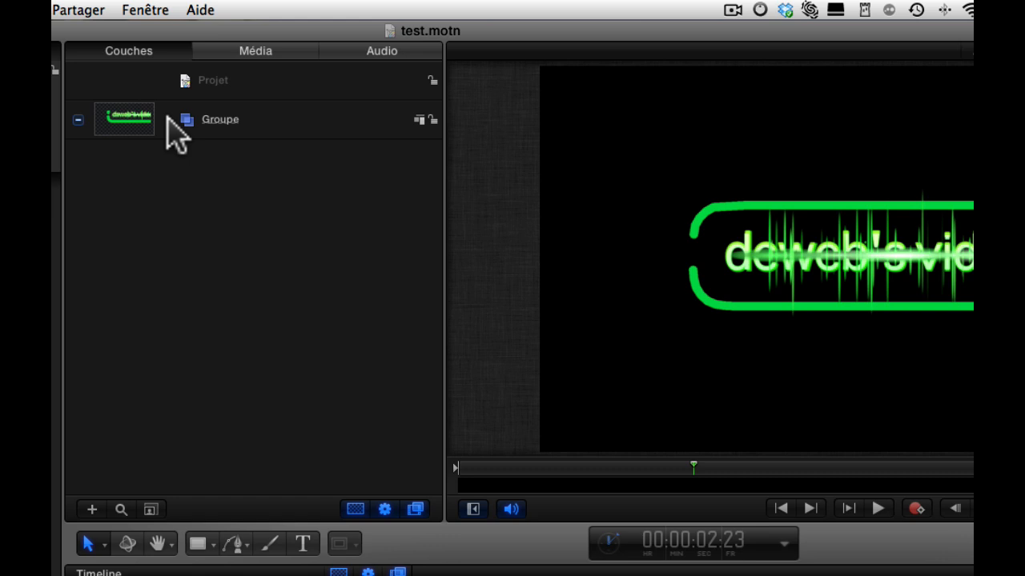
left_click(168, 119)
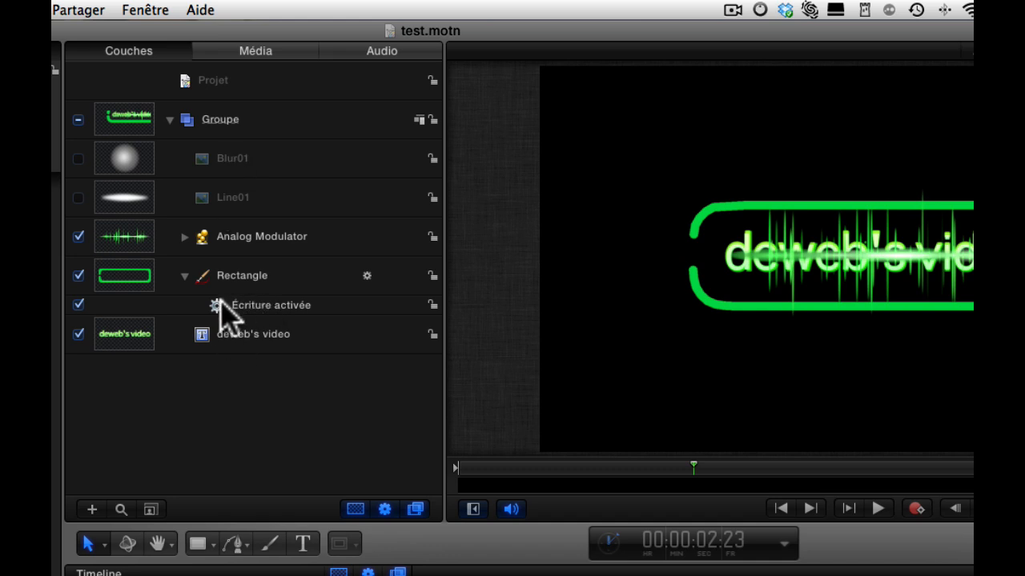
- Select the Rectangle's Écriture activée behavior in the layers list, then hide the behaviors and show them again
left_click(274, 308)
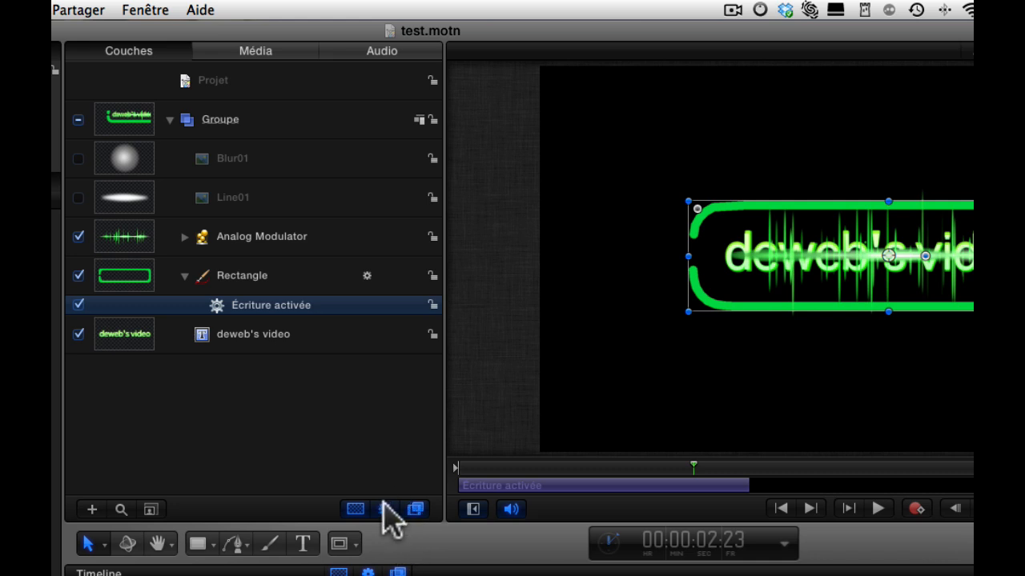
key("Delete")
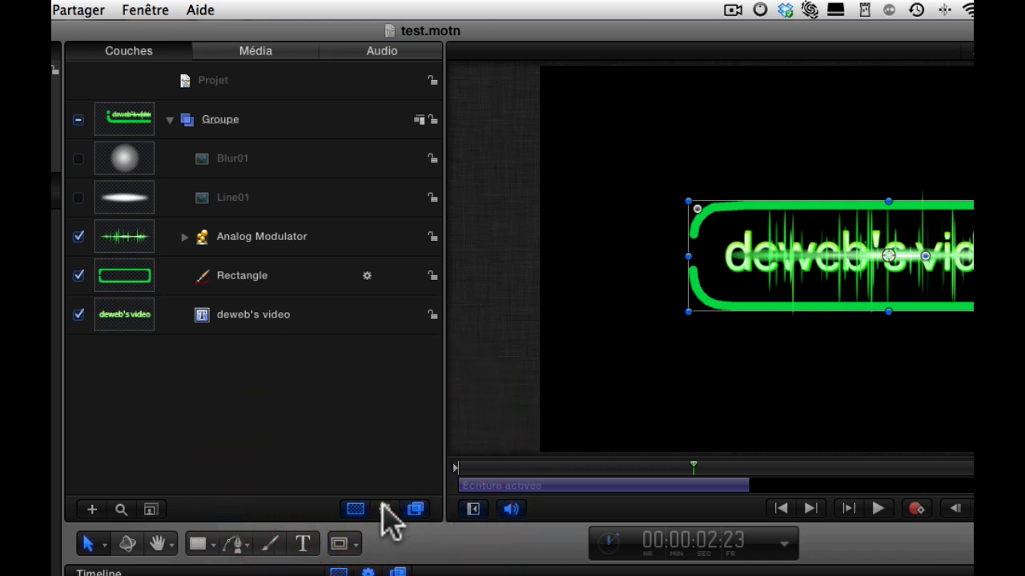
left_click(384, 507)
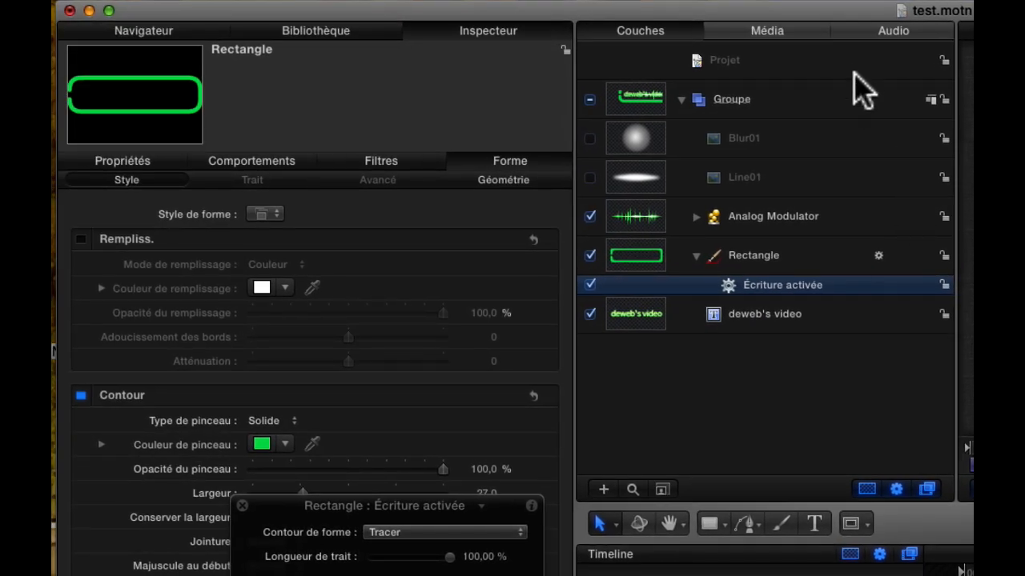
- Review the project's media list alongside the library's particle emitters, then return to the layers list
left_click(765, 32)
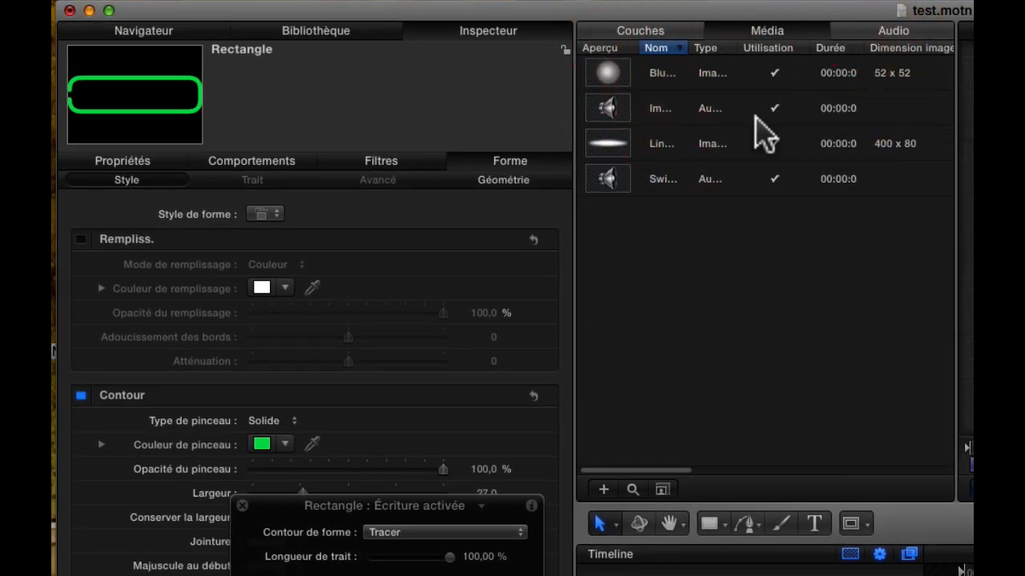
left_click(327, 28)
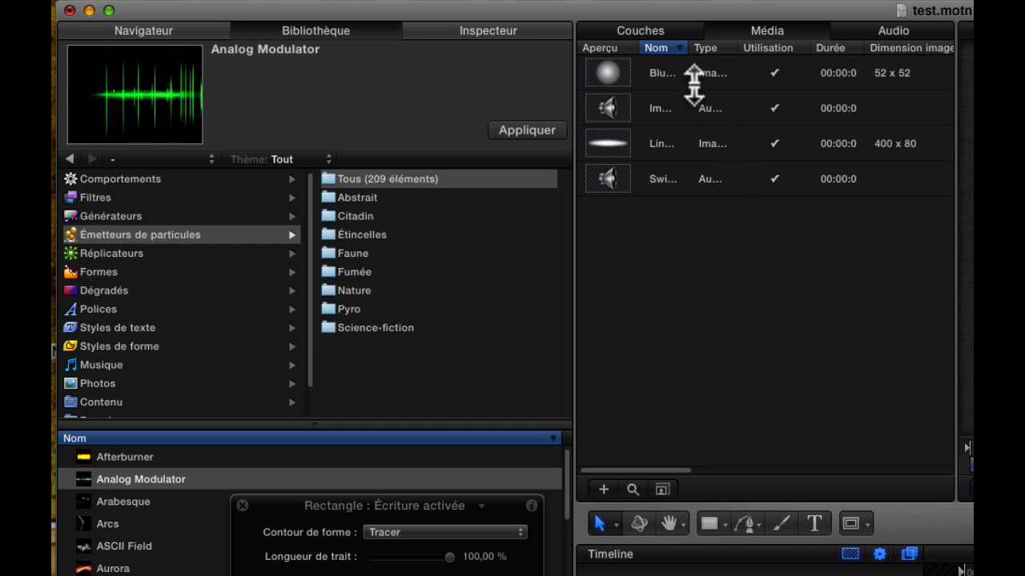
left_click(662, 32)
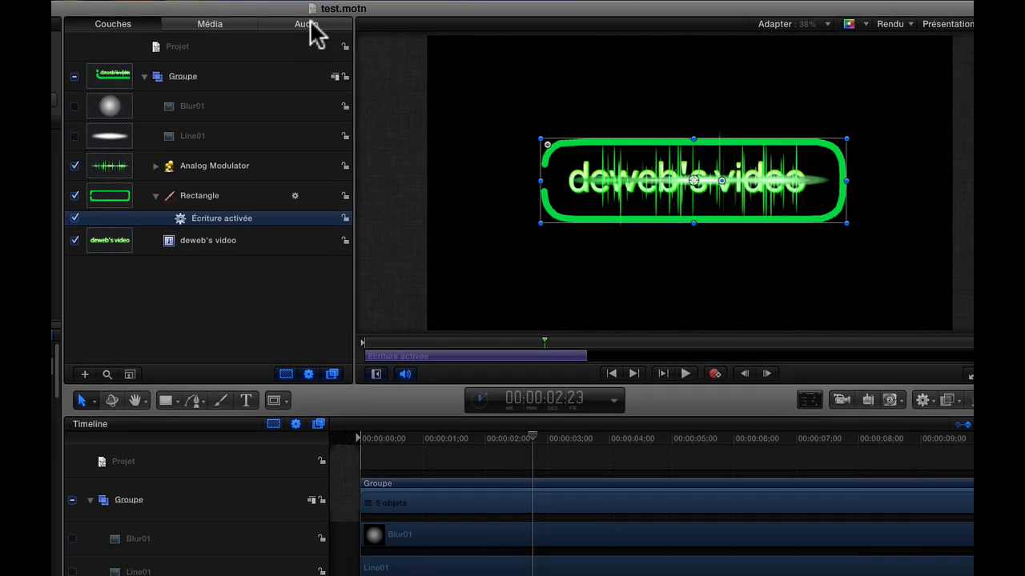
- Review the project's audio tracks during playback from the beginning, then select the Impact - 106 and Swish - 52 tracks in turn
left_click(310, 20)
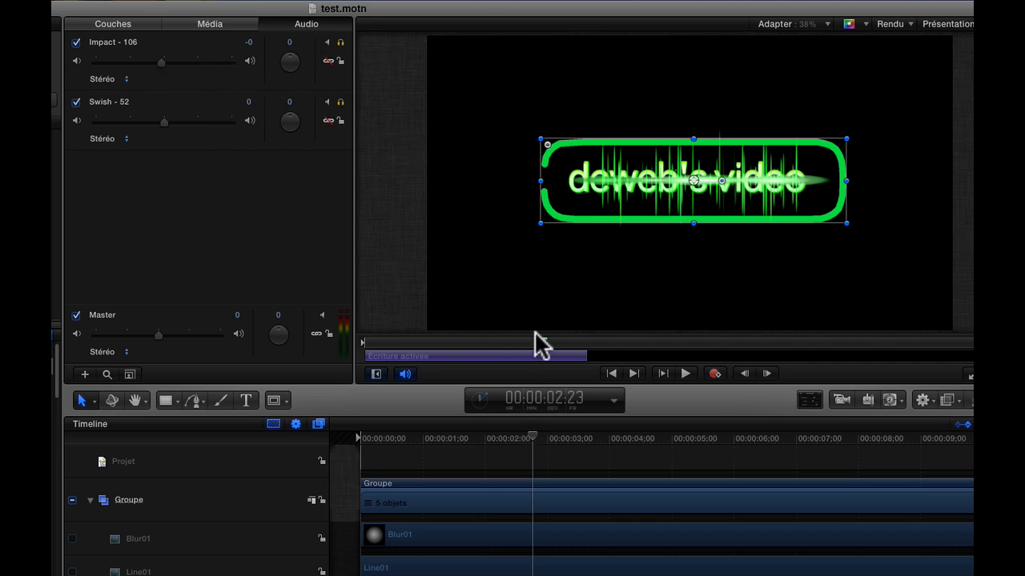
left_click_drag(542, 348, 365, 344)
key("space")
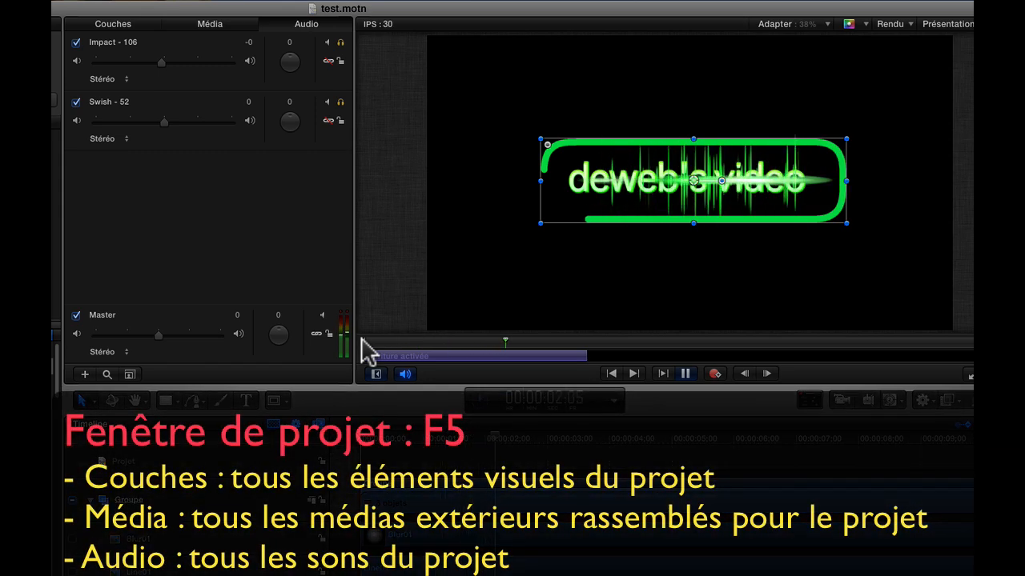
key("space")
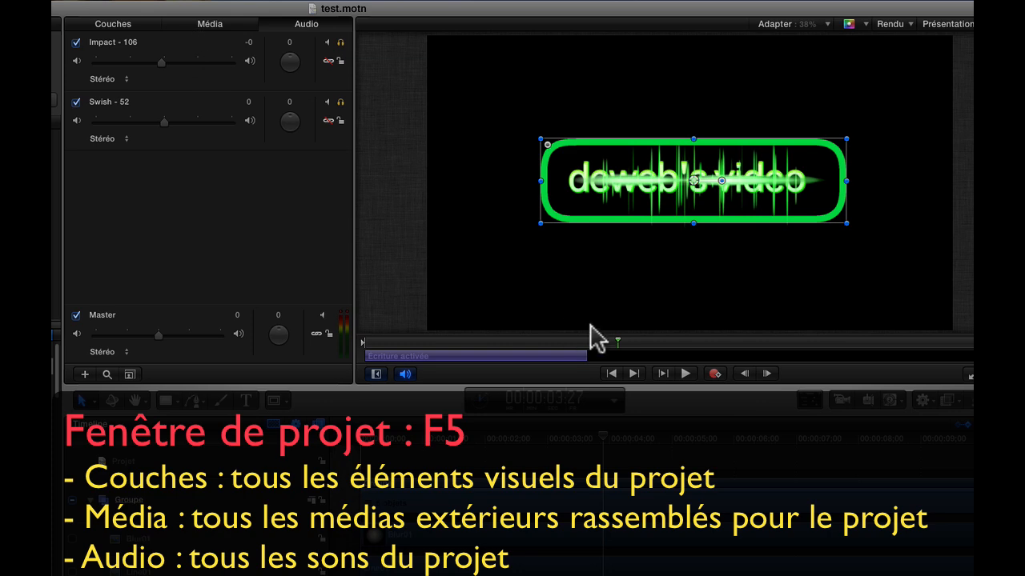
left_click(152, 44)
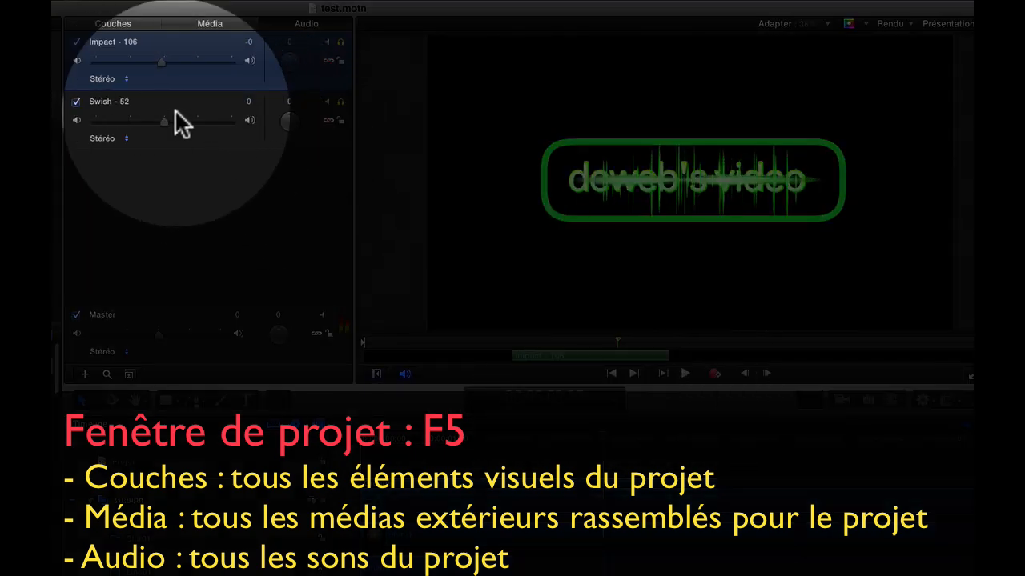
left_click(179, 121)
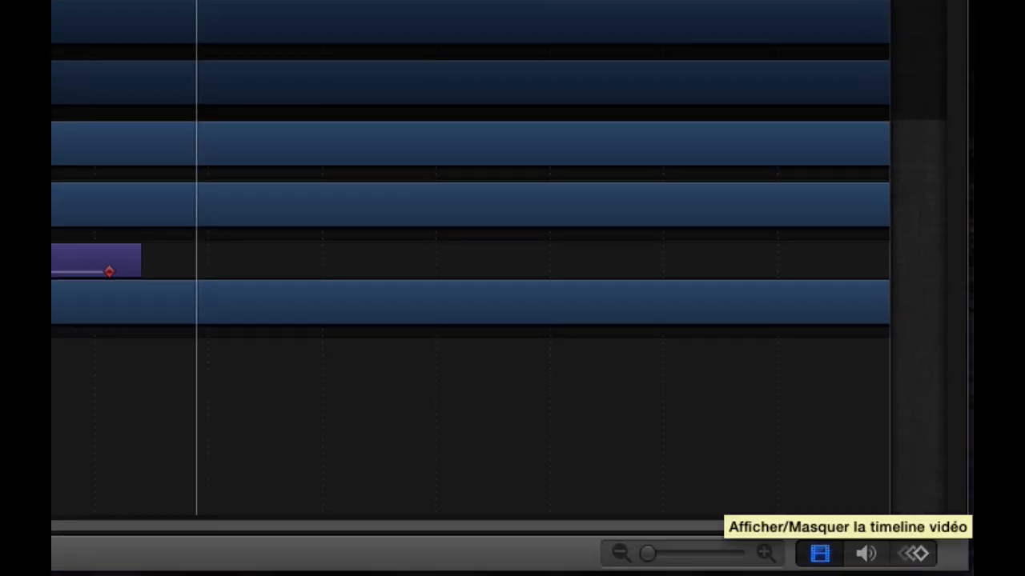
- Hide and show the video timeline, then preview the animation by scrubbing the playhead and playing from the beginning
left_click(820, 554)
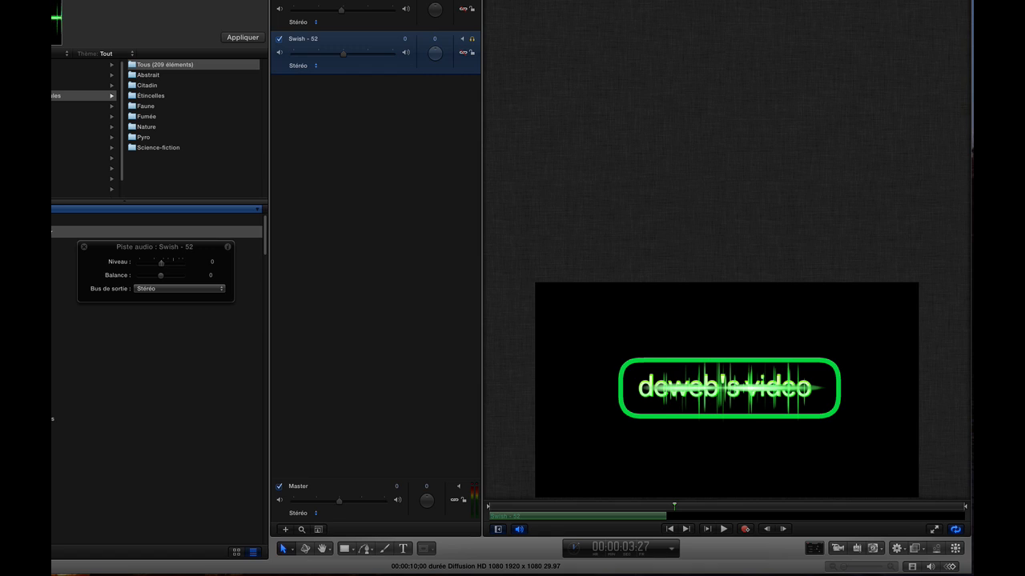
key("F6")
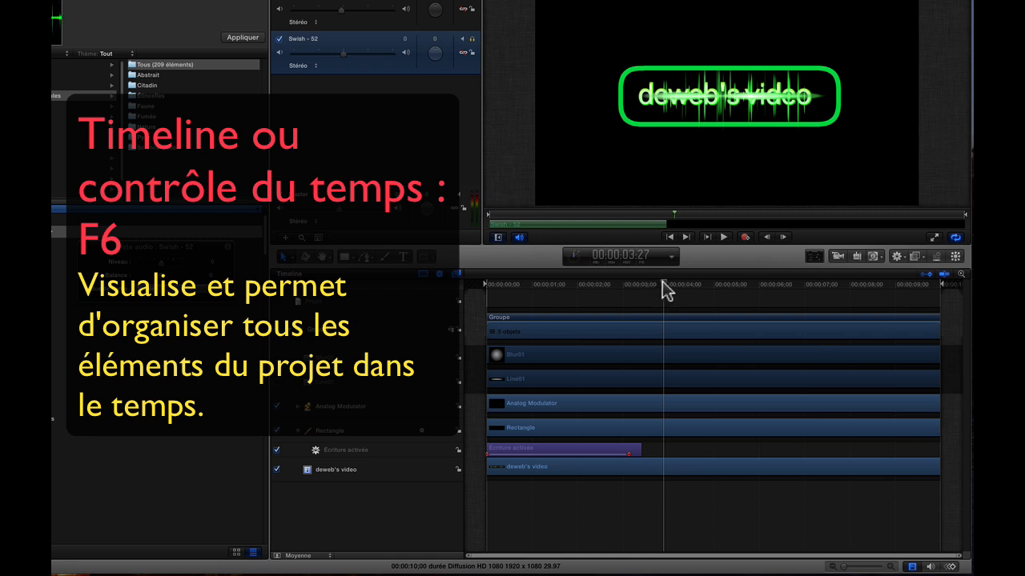
mouse_move(664, 290)
left_mouse_down()
mouse_move(542, 293)
mouse_move(481, 313)
mouse_move(524, 304)
mouse_move(514, 304)
left_mouse_up()
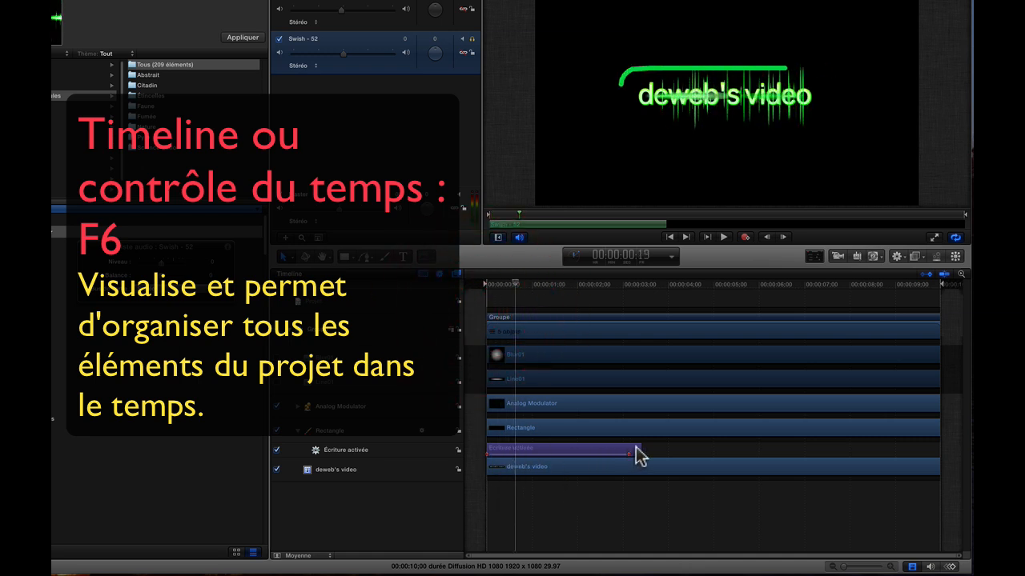
left_click_drag(517, 284, 471, 284)
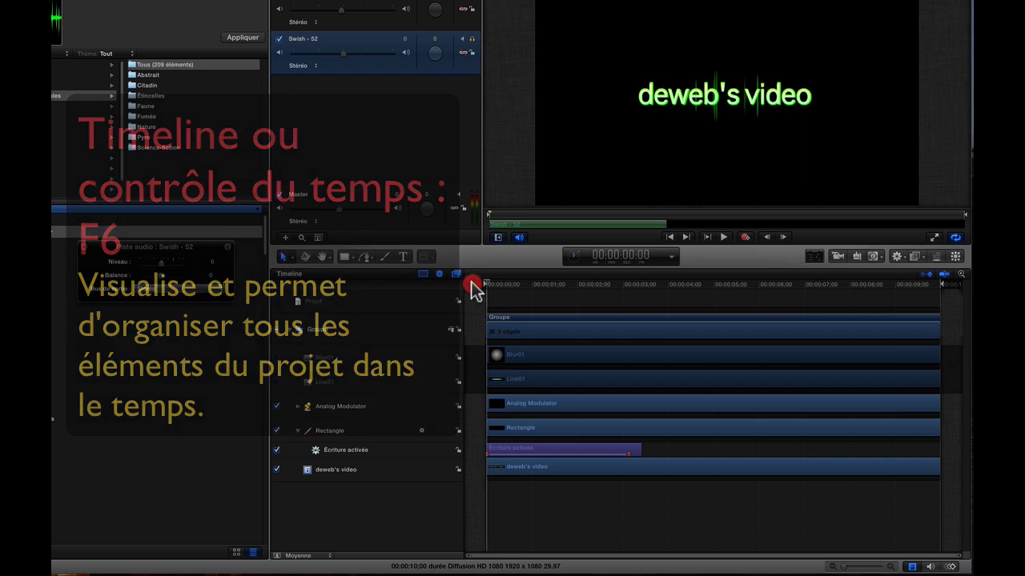
key("space")
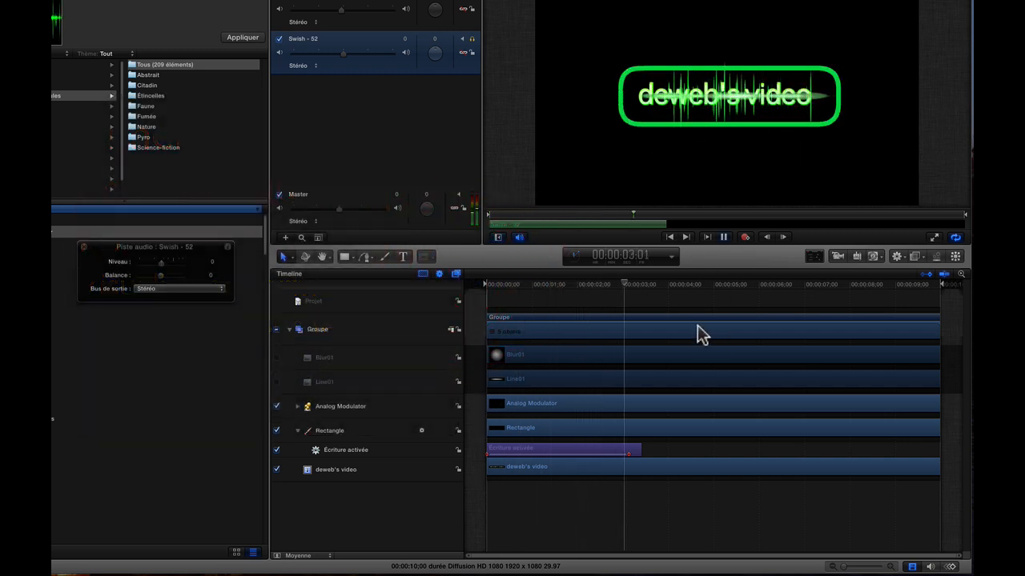
key("space")
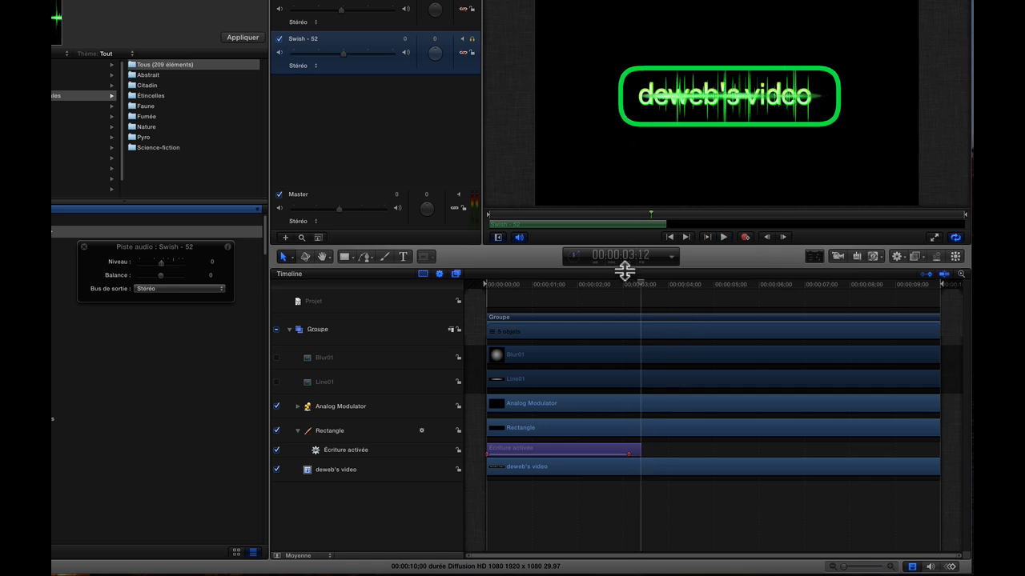
left_click_drag(640, 280, 569, 298)
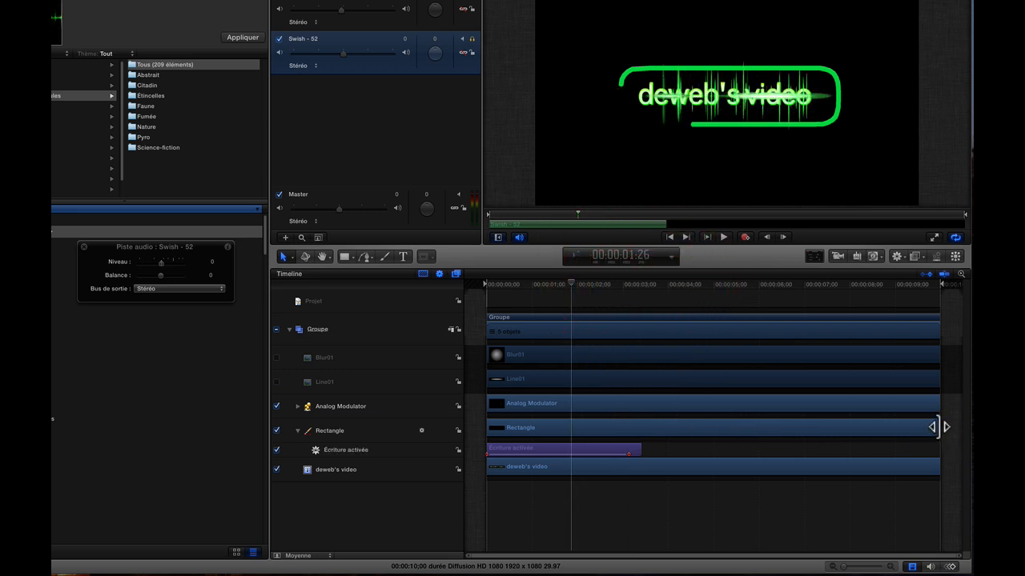
- Shorten the Rectangle's clip in the timeline to end at about 2 seconds, and check it by playing from the beginning
left_click_drag(938, 427, 586, 431)
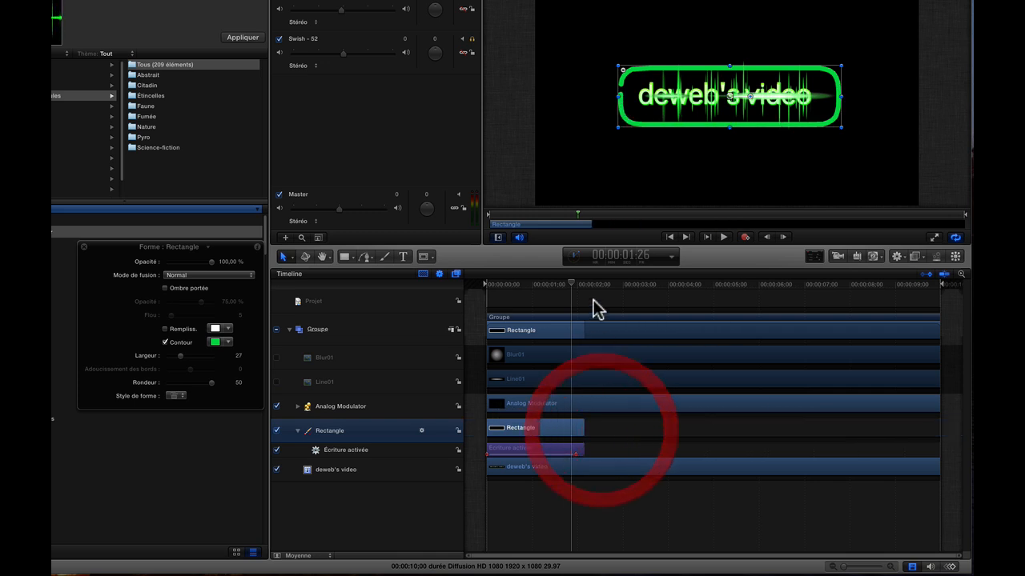
left_click(517, 288)
left_click(467, 291)
key("space")
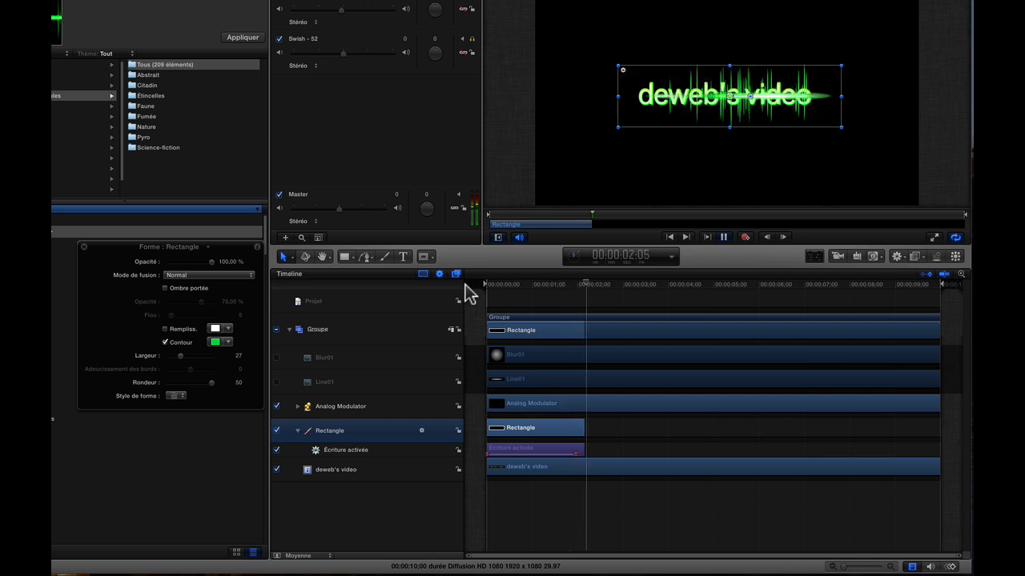
key("space")
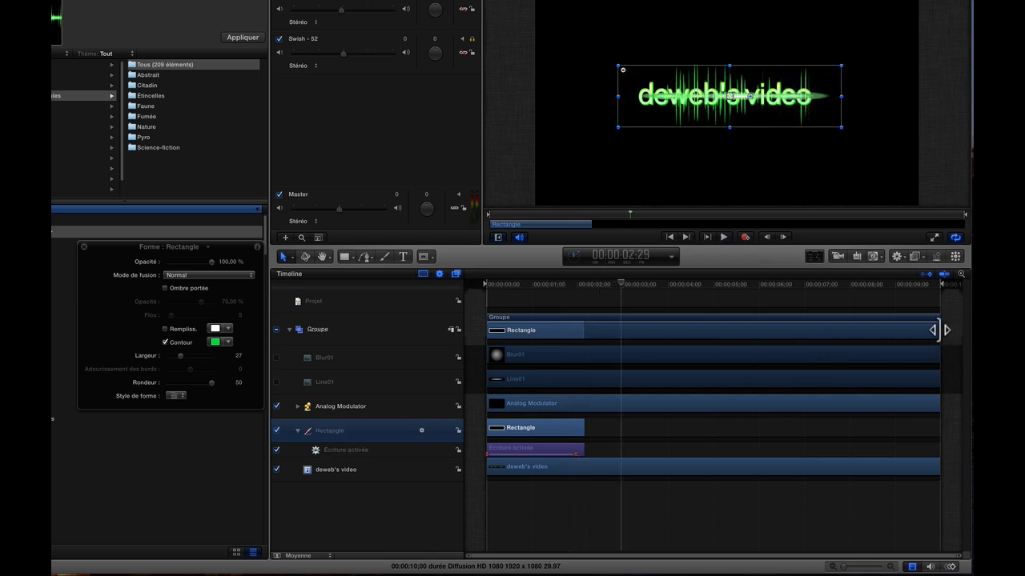
- Trim the Groupe's full-length clips to about 5.5 seconds and move them to start at about 1.5 seconds, checking by playback
left_click_drag(941, 330, 737, 327)
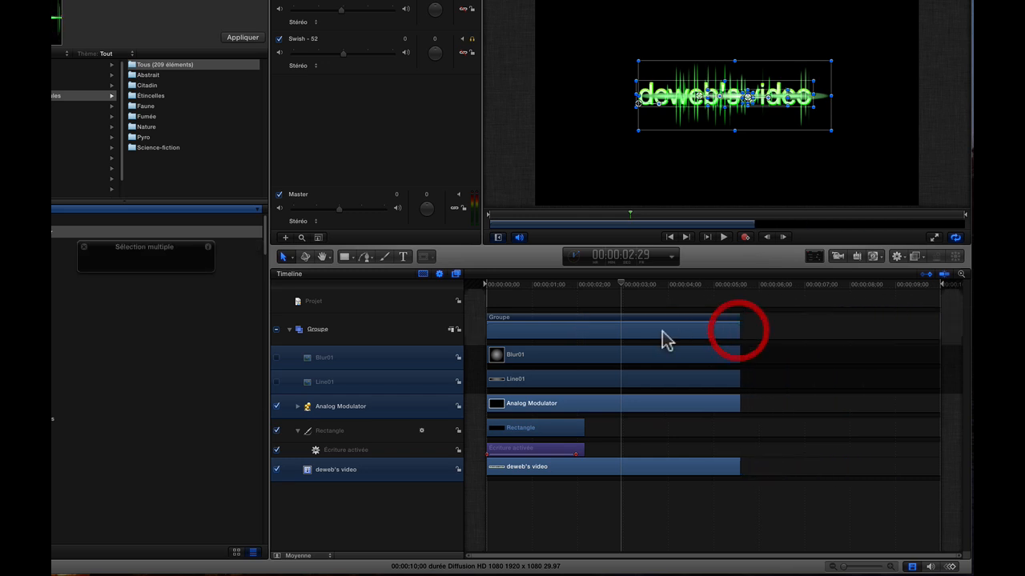
left_click_drag(605, 337, 675, 336)
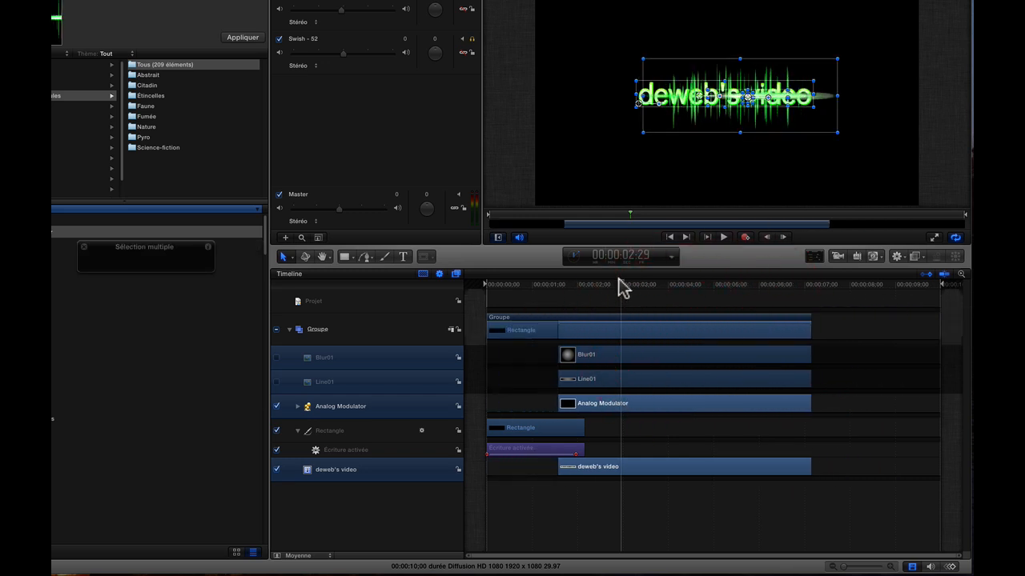
left_click_drag(620, 281, 462, 291)
key("space")
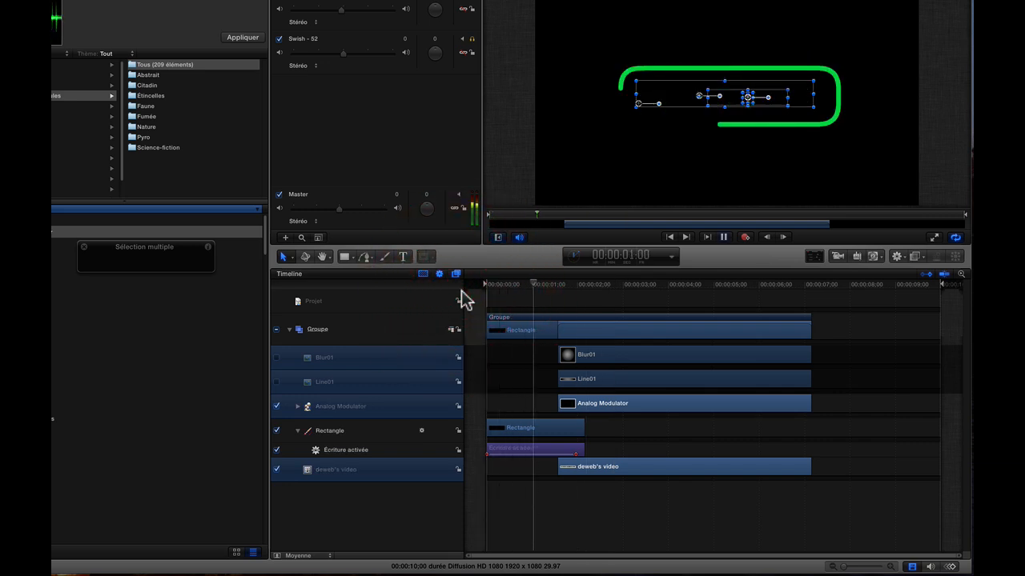
key("space")
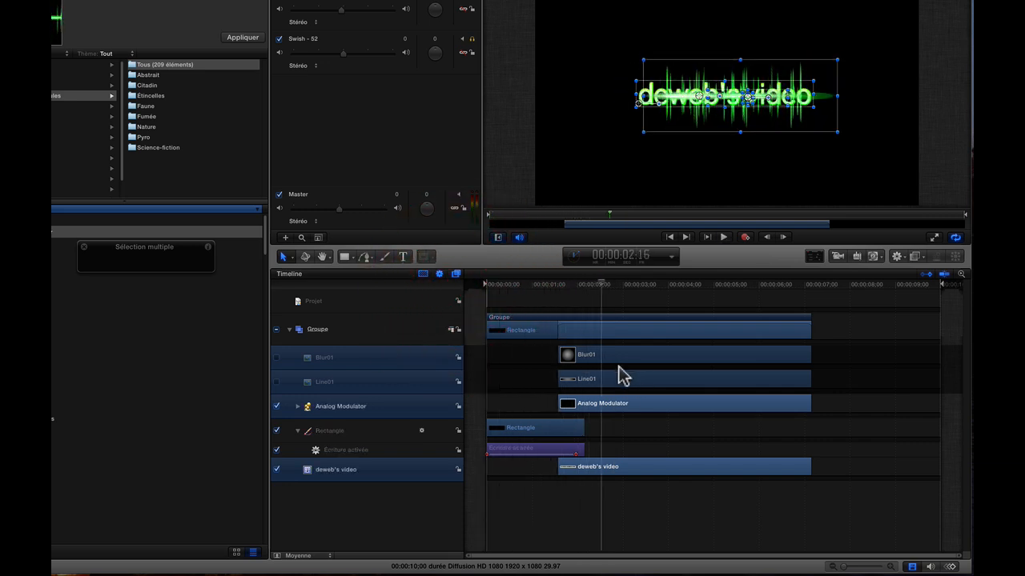
- Move the deweb's video clip to the project start and the Analog Modulator clip to about 2 seconds, checking by playback
left_click_drag(687, 461, 582, 477)
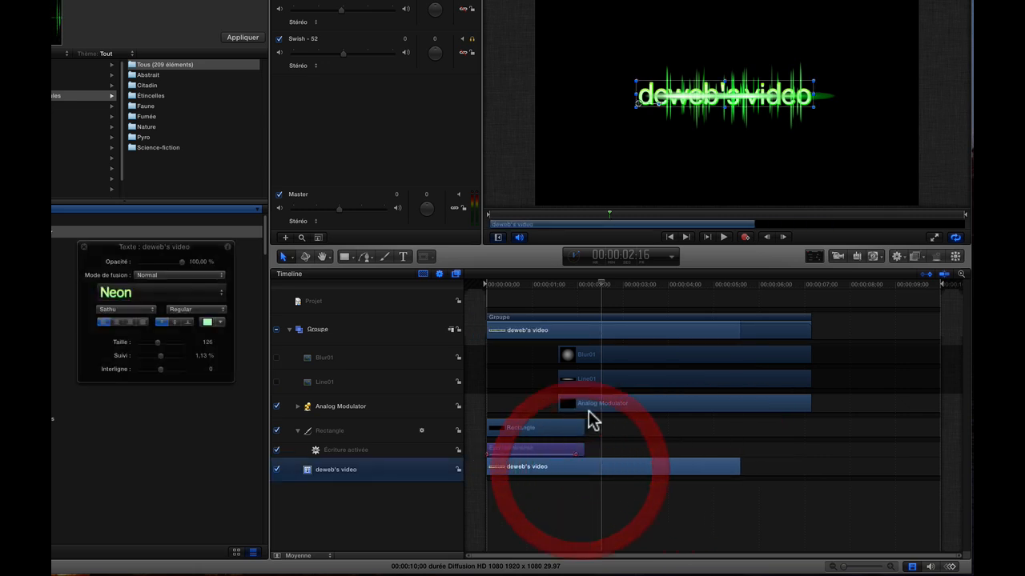
left_click_drag(593, 403, 618, 403)
left_click_drag(600, 285, 471, 319)
key("space")
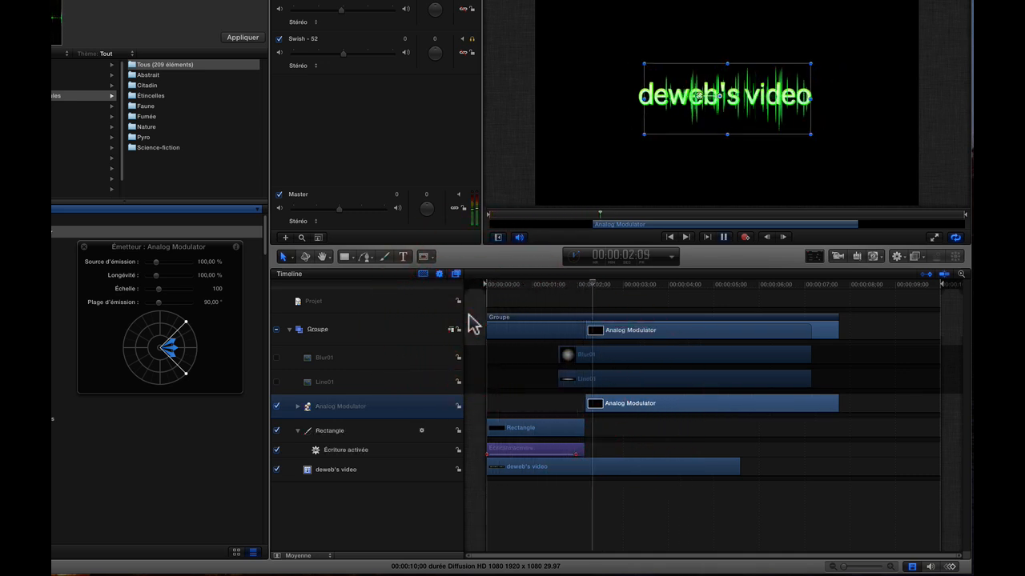
key("space")
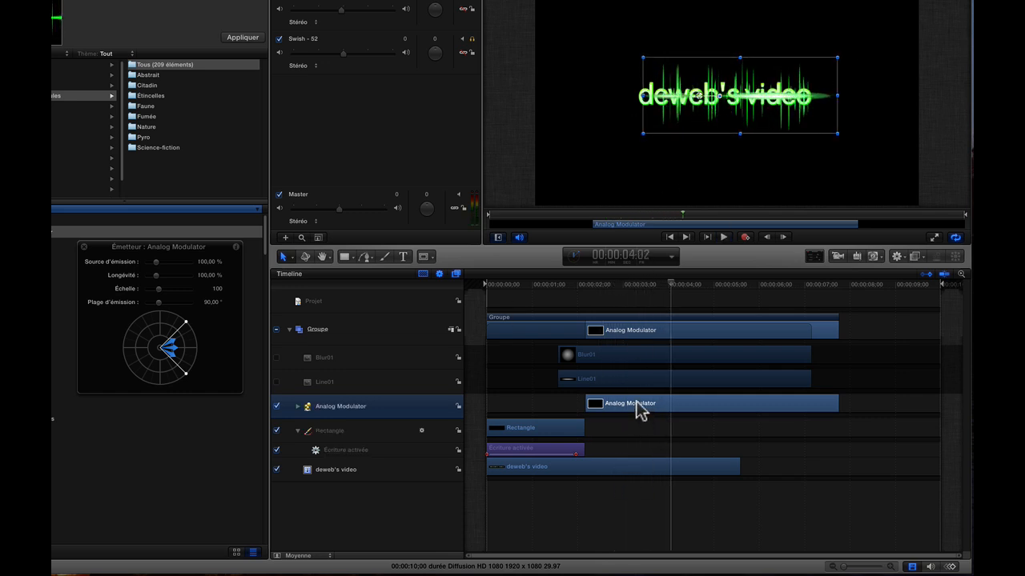
- Move the Analog Modulator clip slightly earlier to start at about 2 seconds, and hide and reshow the timeline's keyframes
left_click_drag(640, 412, 629, 406)
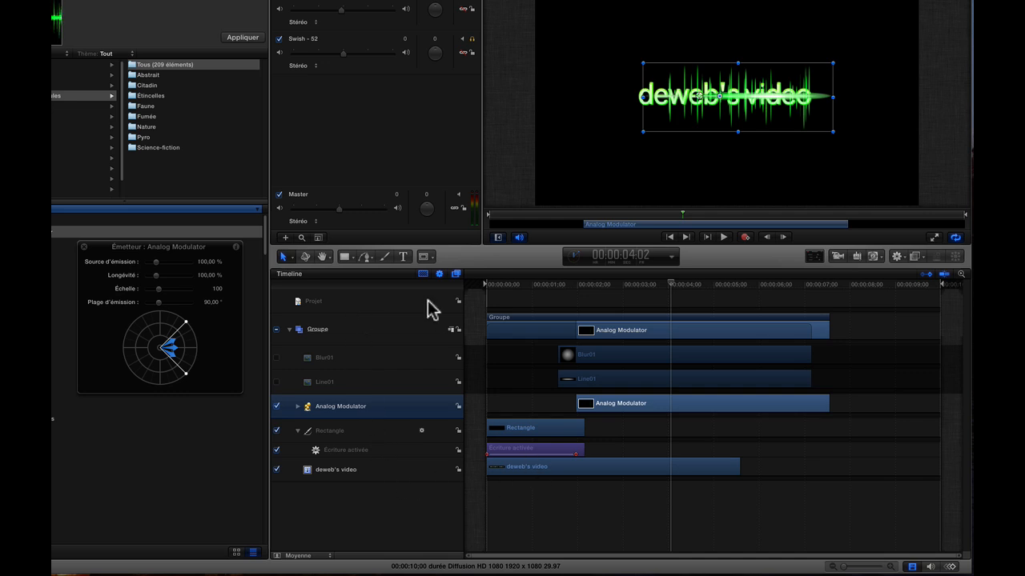
left_click(930, 277)
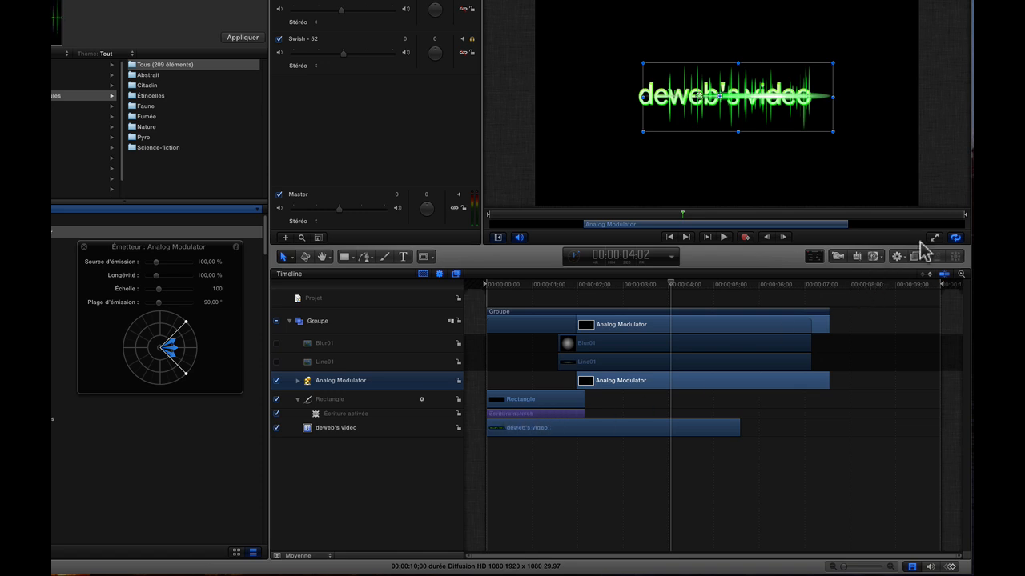
left_click(922, 276)
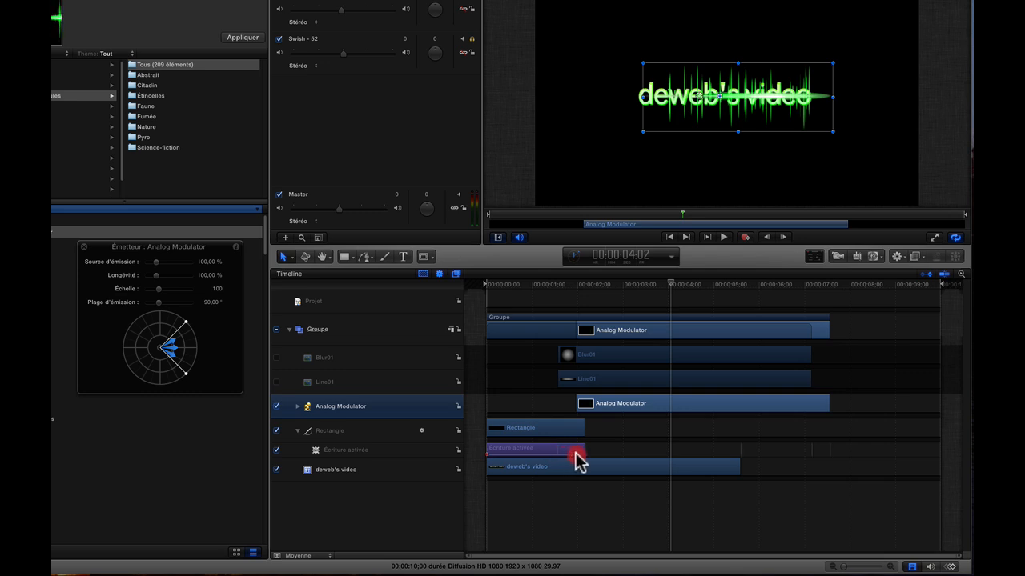
- Move the end keyframe of Écriture activée to about 1.3 seconds and check the animation by playing from the beginning
left_click_drag(546, 452, 547, 453)
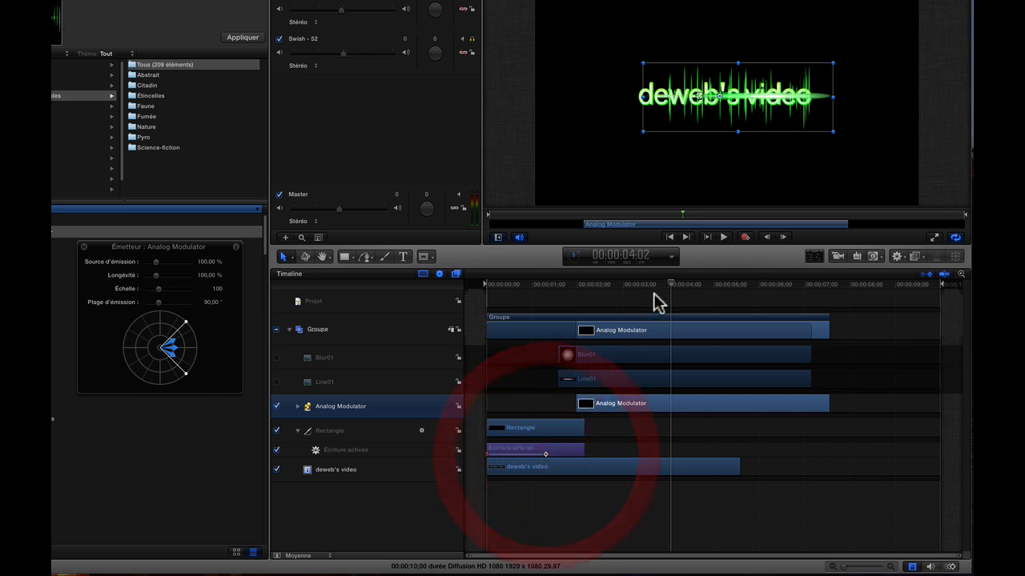
left_click_drag(669, 281, 436, 324)
key("space")
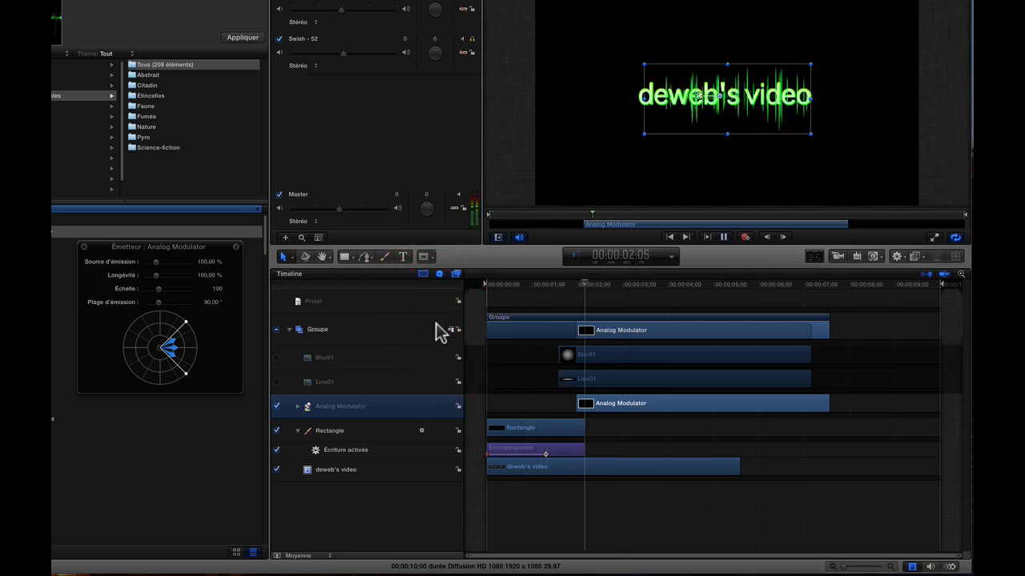
key("space")
- Move the end keyframe of Écriture activée to about 2 seconds, then turn off the timeline's keyframe display
left_click_drag(545, 454, 577, 452)
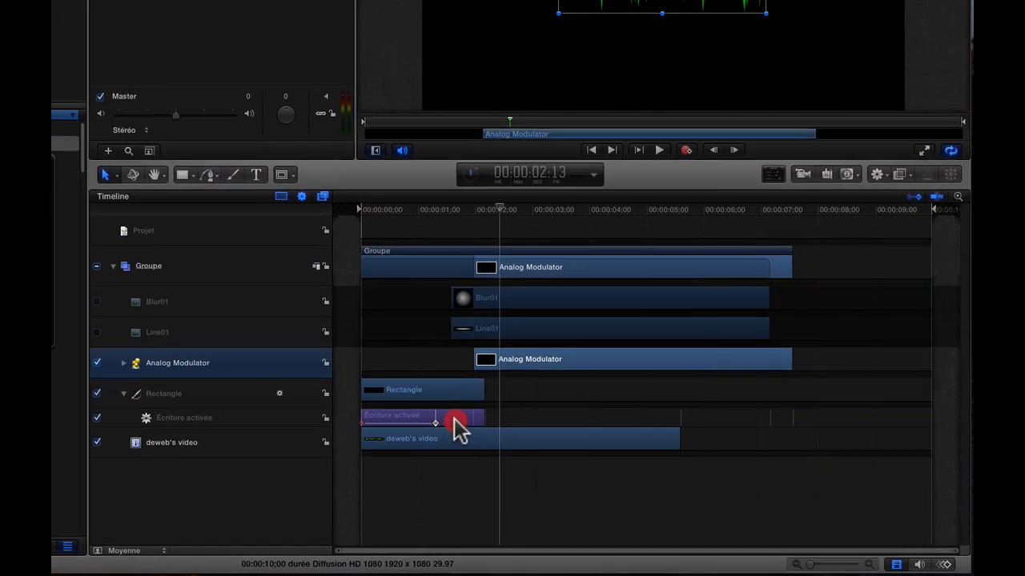
left_click_drag(467, 425, 468, 422)
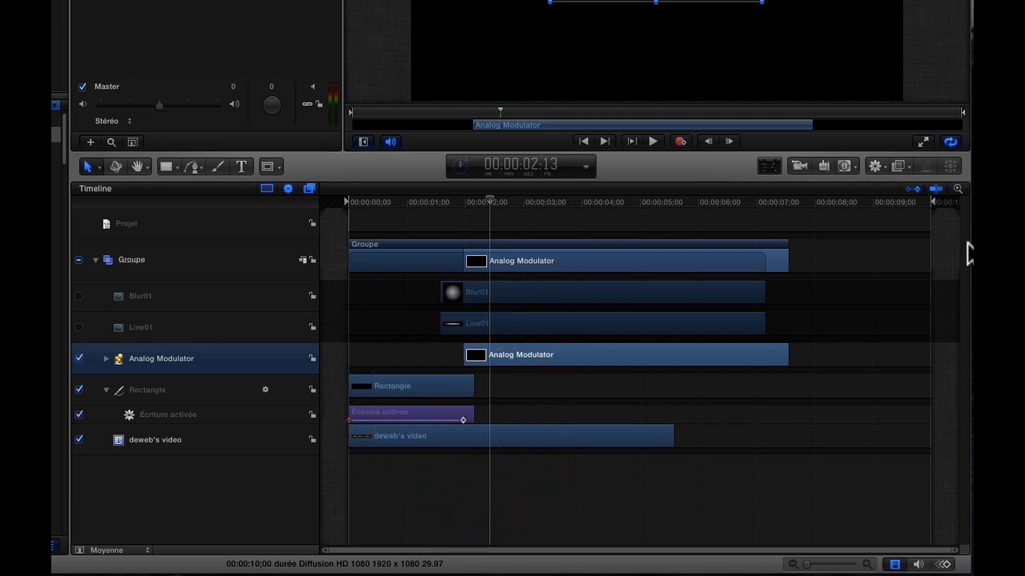
left_click(914, 189)
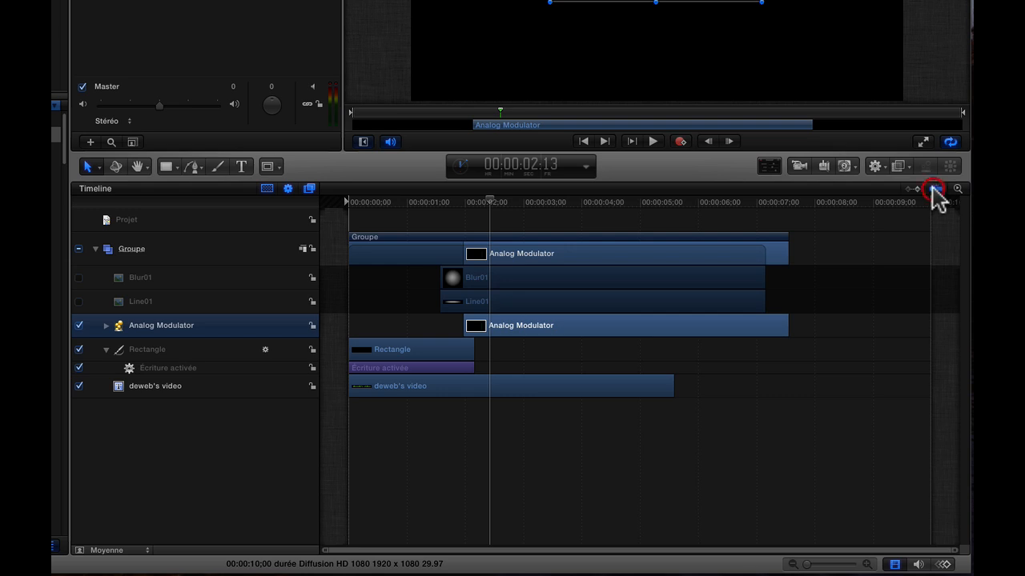
left_click(935, 189)
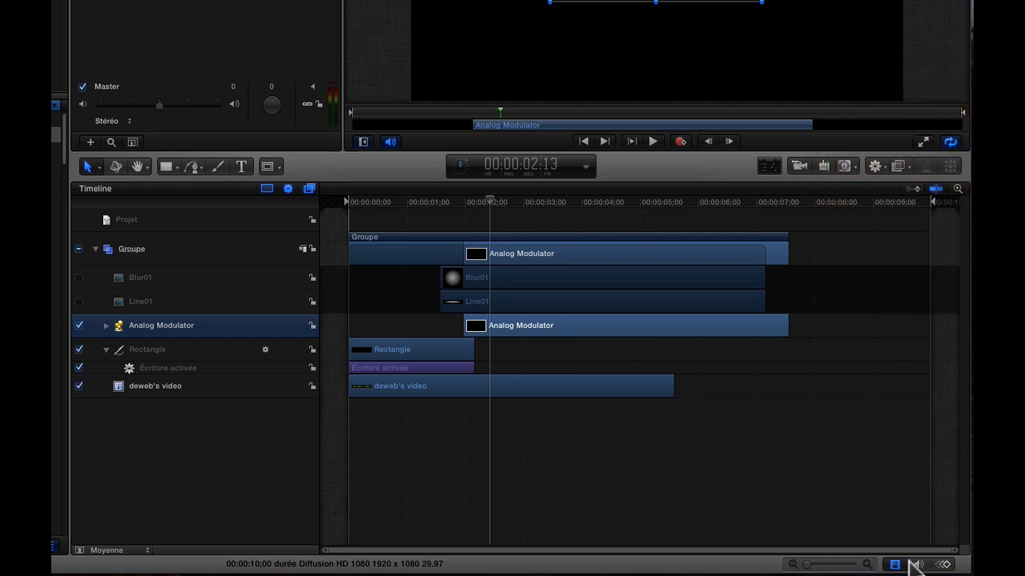
- Hide and reshow the video timeline, then show the audio timeline and leave it as the only one displayed
key("super+7")
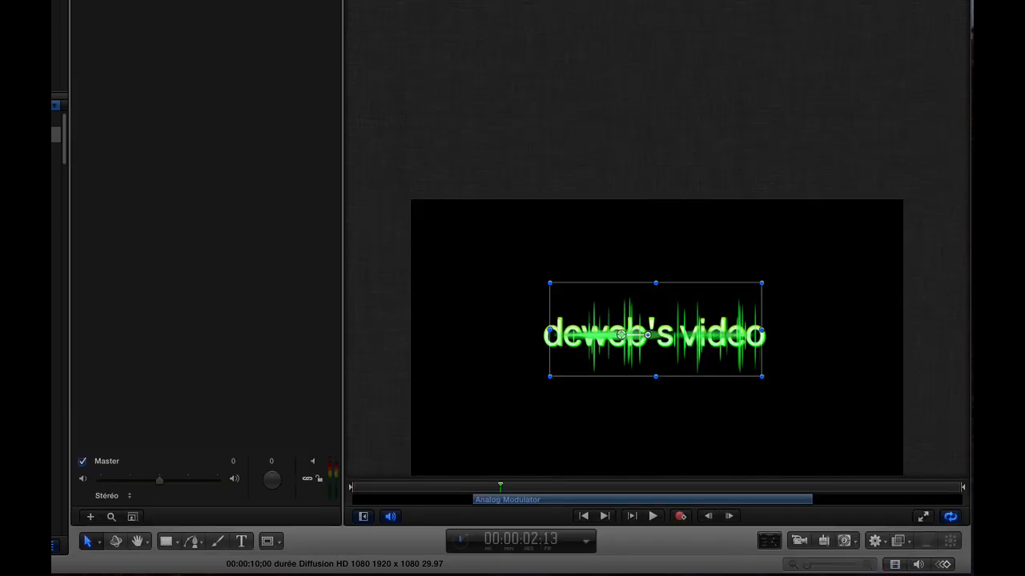
key("super+7")
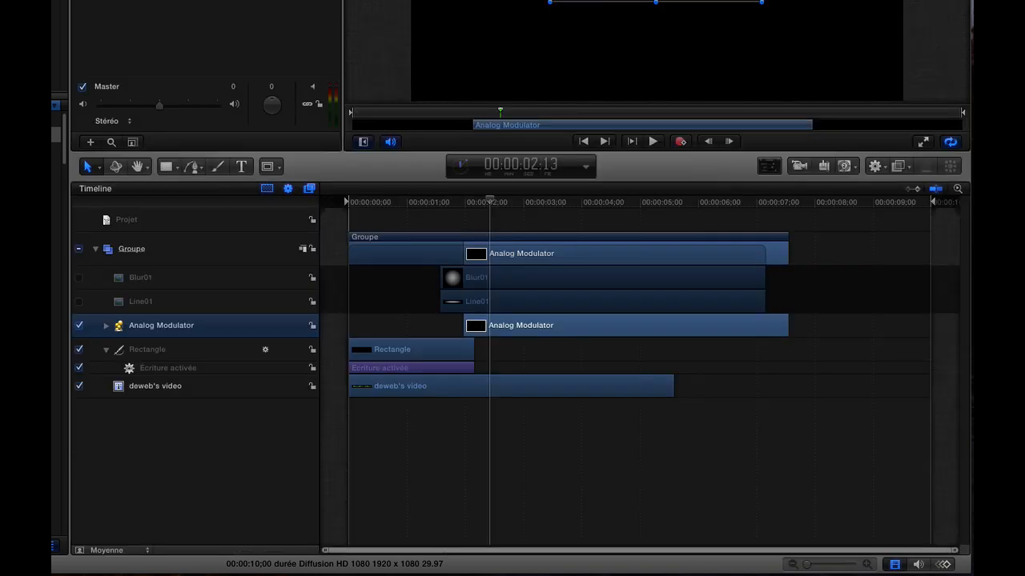
key("super+8")
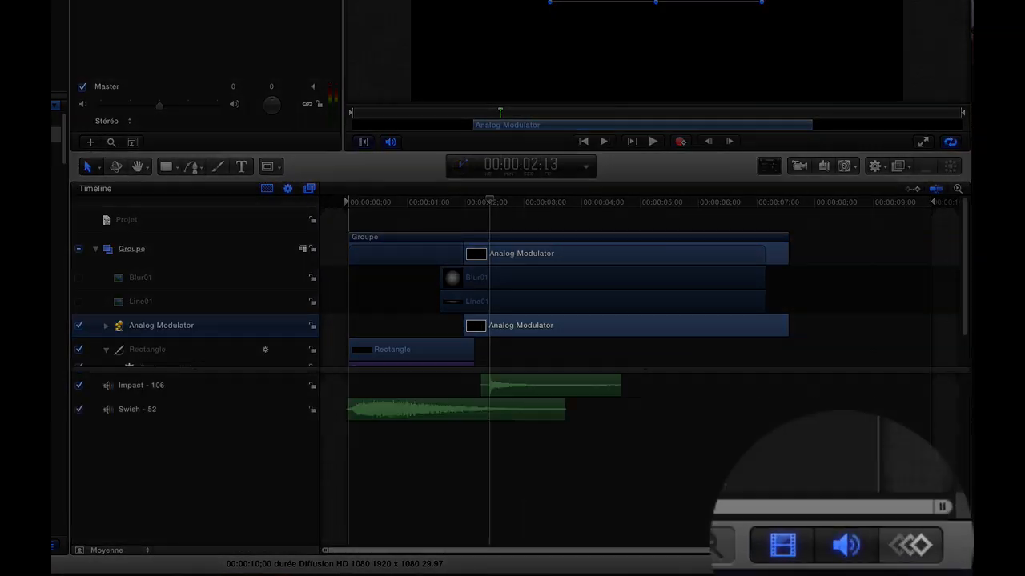
key("super+7")
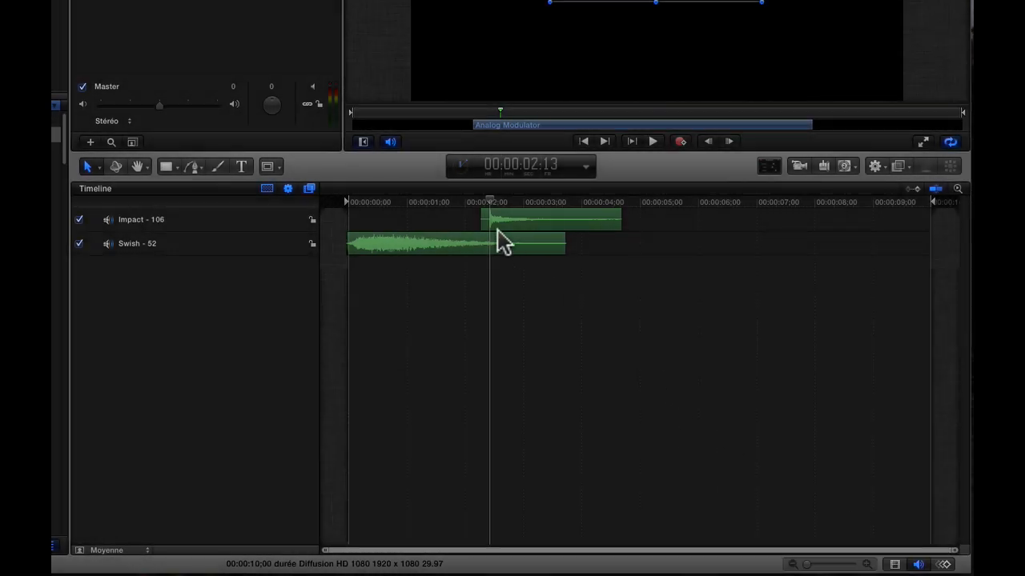
- Play the project from the beginning and again from about 2 seconds to check the audio clips against the animation
left_click_drag(489, 200, 292, 204)
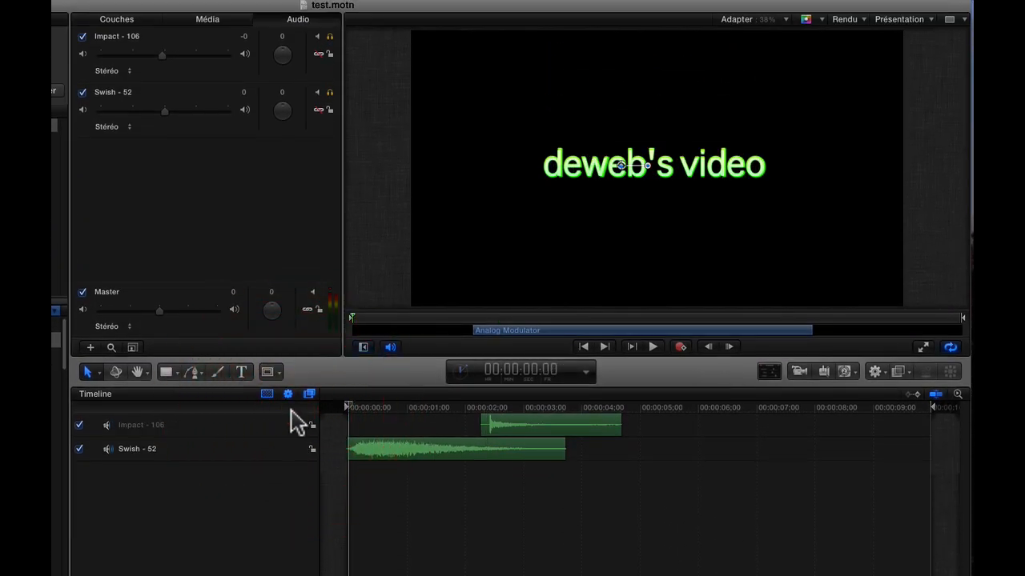
key("space")
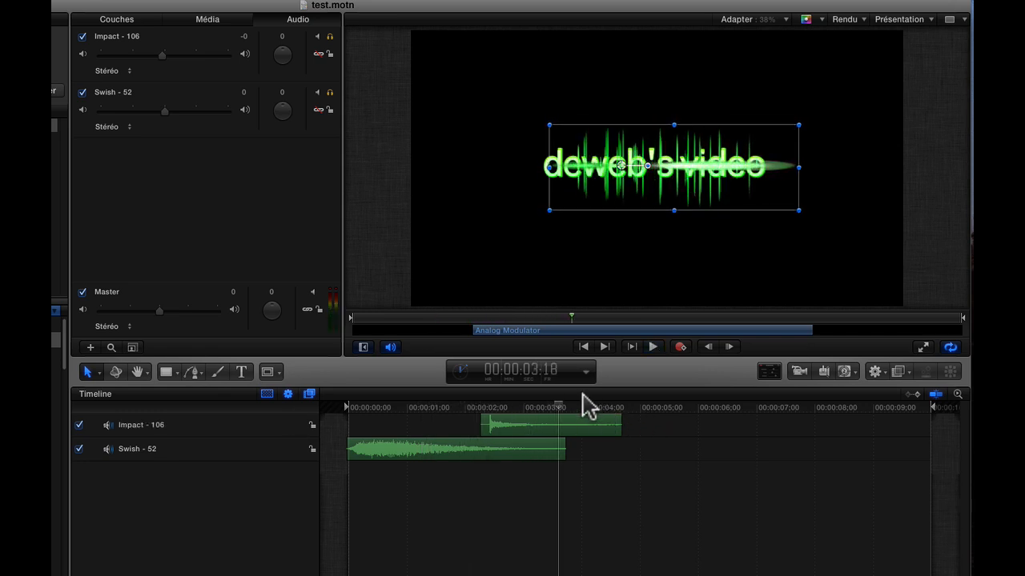
left_click(473, 408)
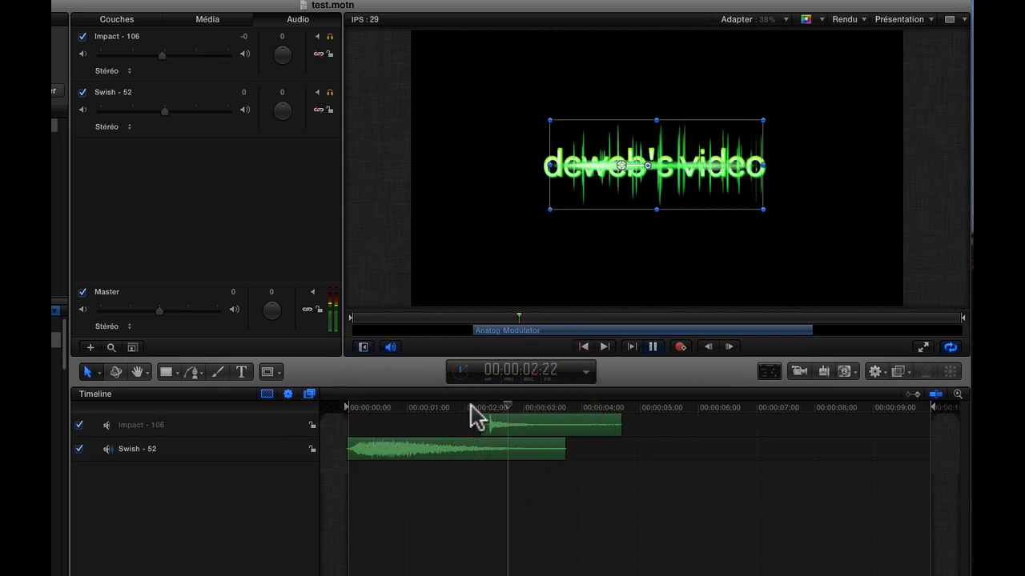
key("space")
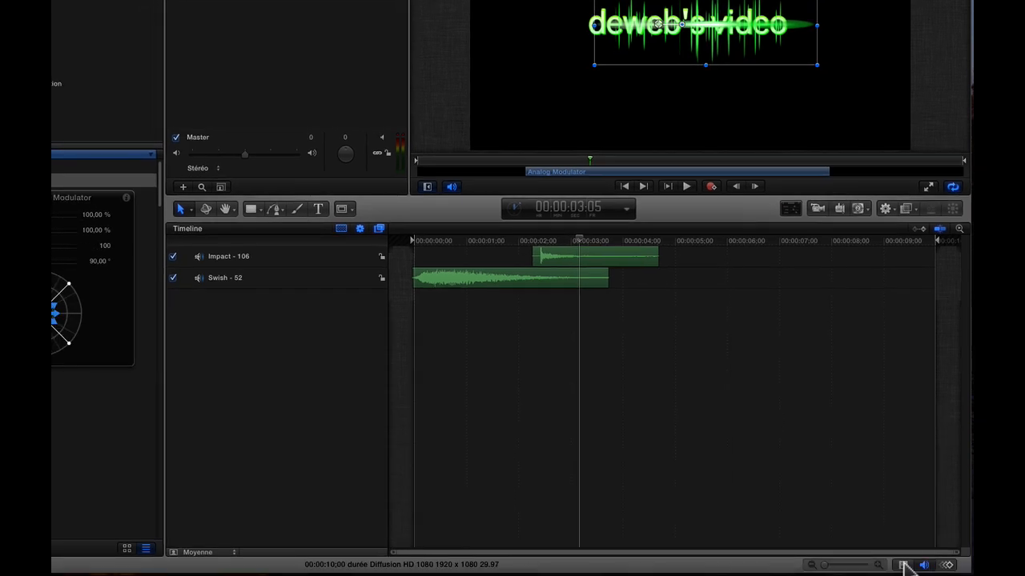
- Show the video timeline with the audio and move the Impact - 106 clip to start at 00:00:01;26, near Analog Modulator's start
left_click(904, 566)
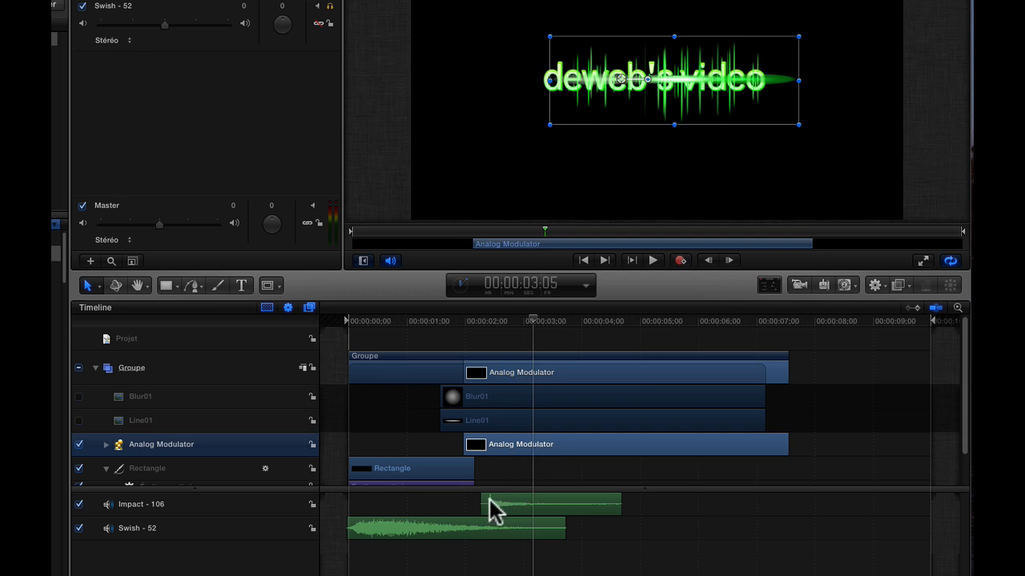
left_click(545, 405)
left_click_drag(496, 505, 472, 506)
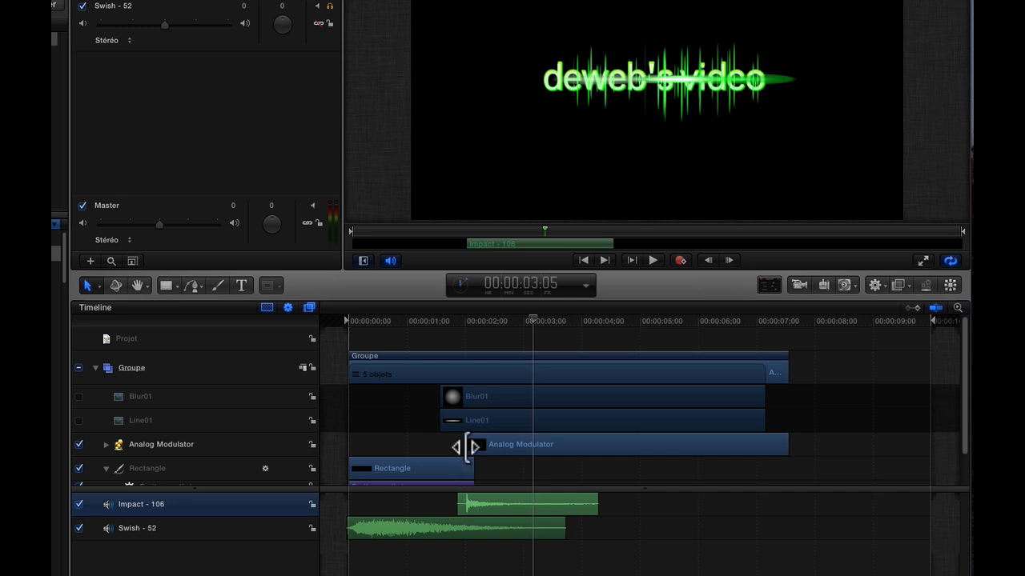
left_click(479, 505)
left_click_drag(477, 504, 477, 506)
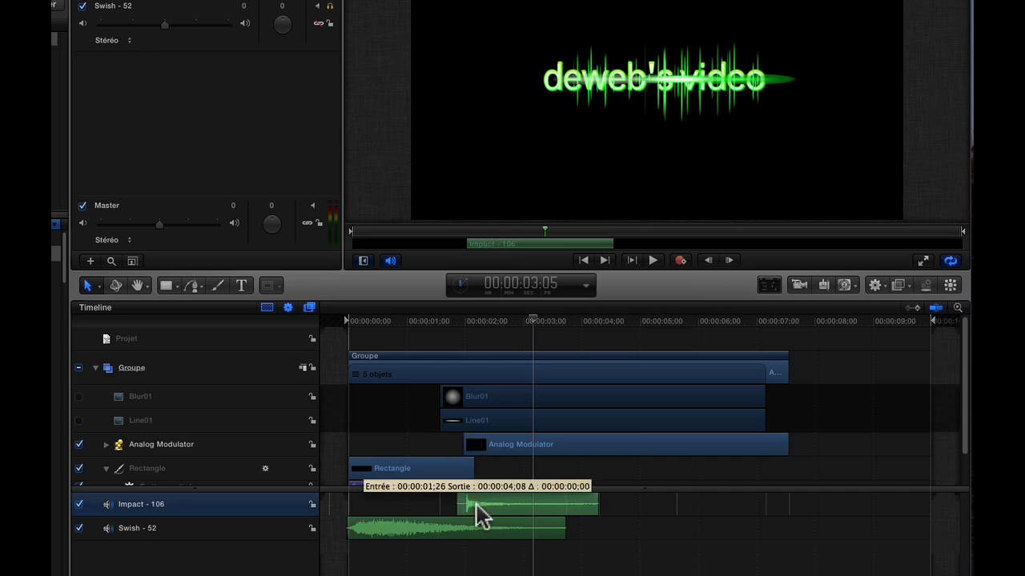
- Play the animation twice from just after 1 second to check how Impact - 106 matches the Analog Modulator effect
left_click(420, 321)
key("space")
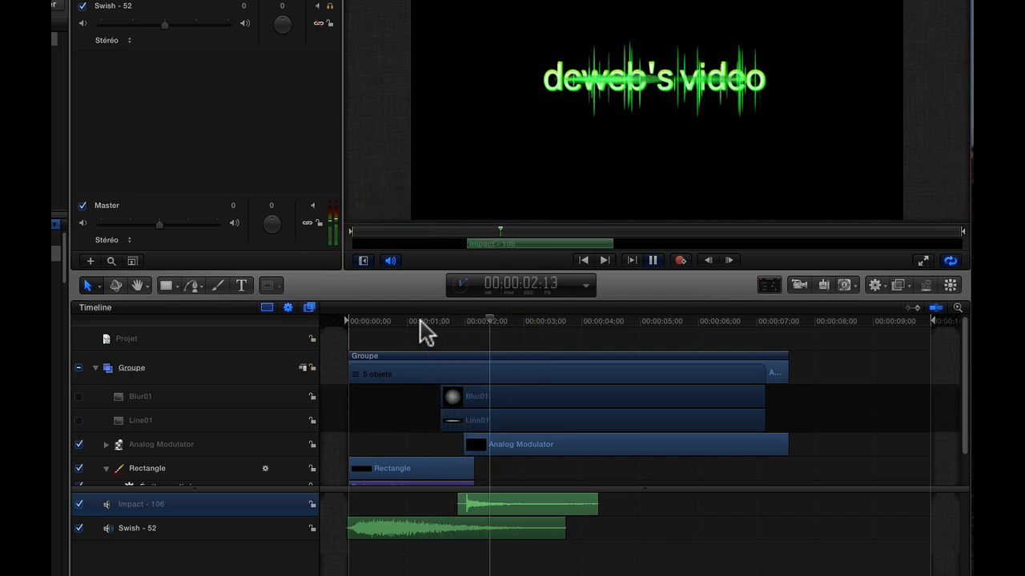
key("space")
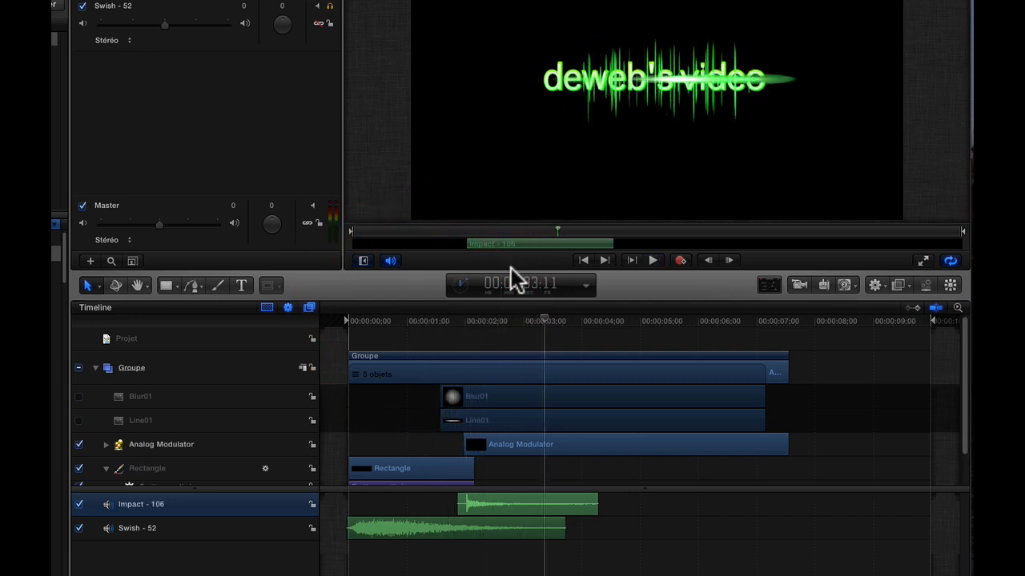
left_click(433, 321)
key("space")
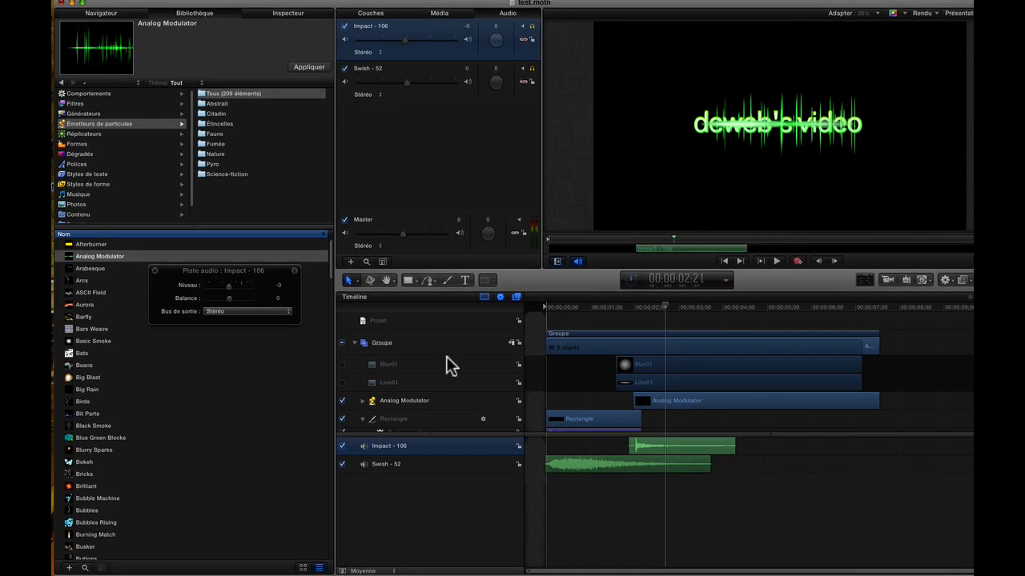
- Move the floating adjustments palette over the project pane and display the file browser in place of the library
left_click_drag(273, 271, 497, 139)
left_click(94, 14)
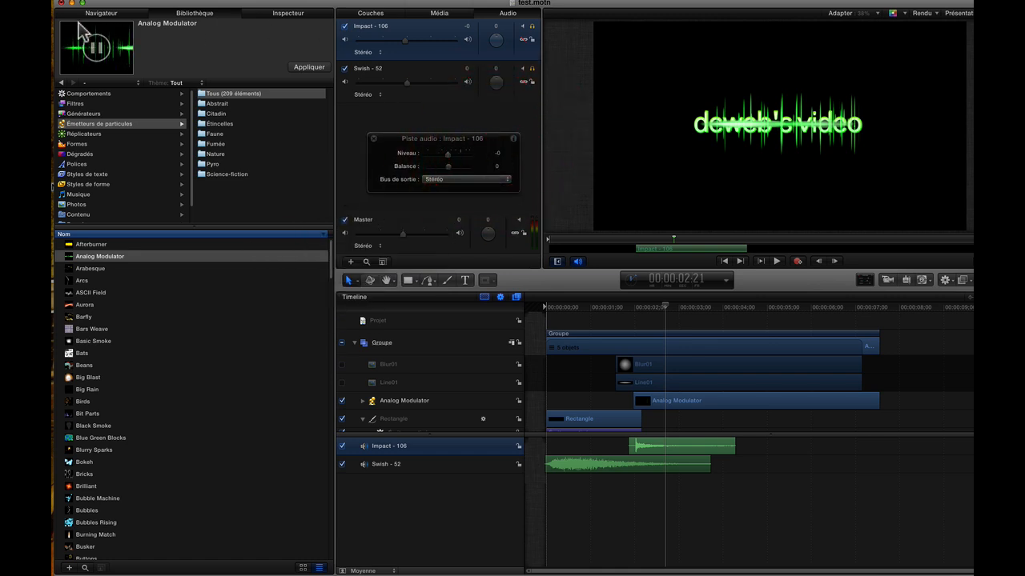
left_click(194, 14)
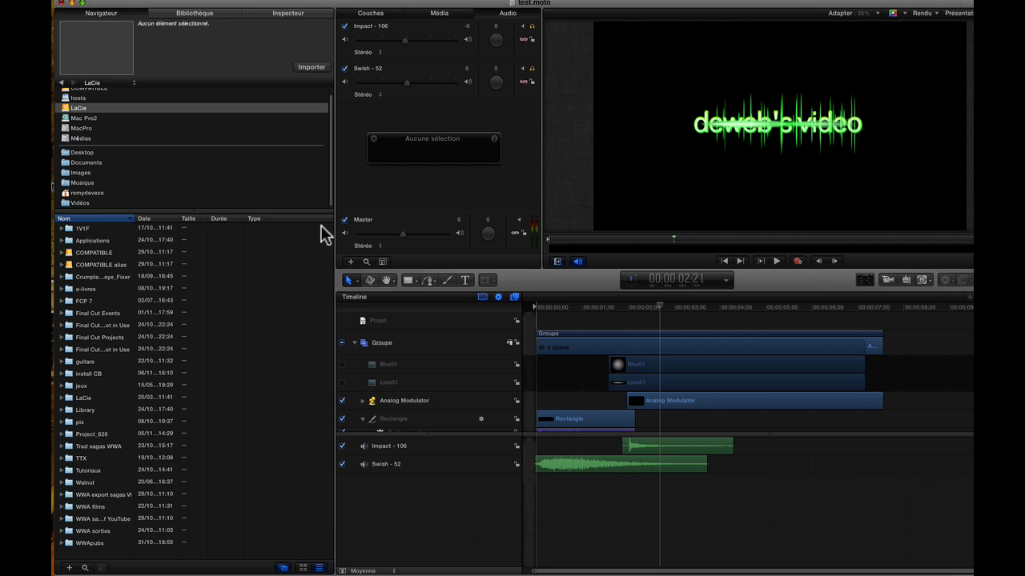
- Resize the file browser's width, its upper and lower sections, and the project pane by moving their dividers
left_click_drag(336, 29, 285, 39)
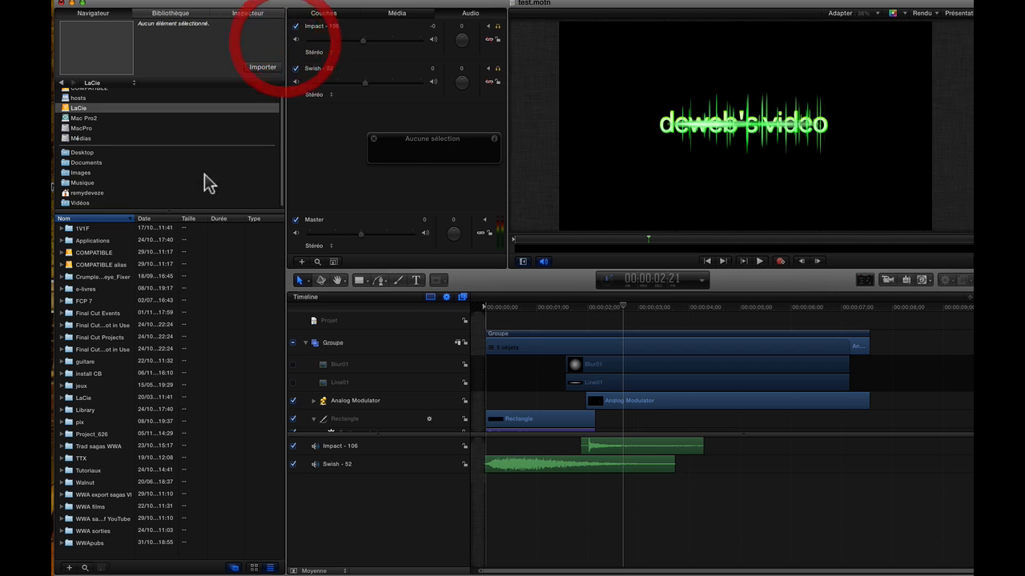
left_click_drag(168, 212, 168, 233)
mouse_move(508, 99)
left_mouse_down()
mouse_move(551, 99)
mouse_move(497, 103)
left_mouse_up()
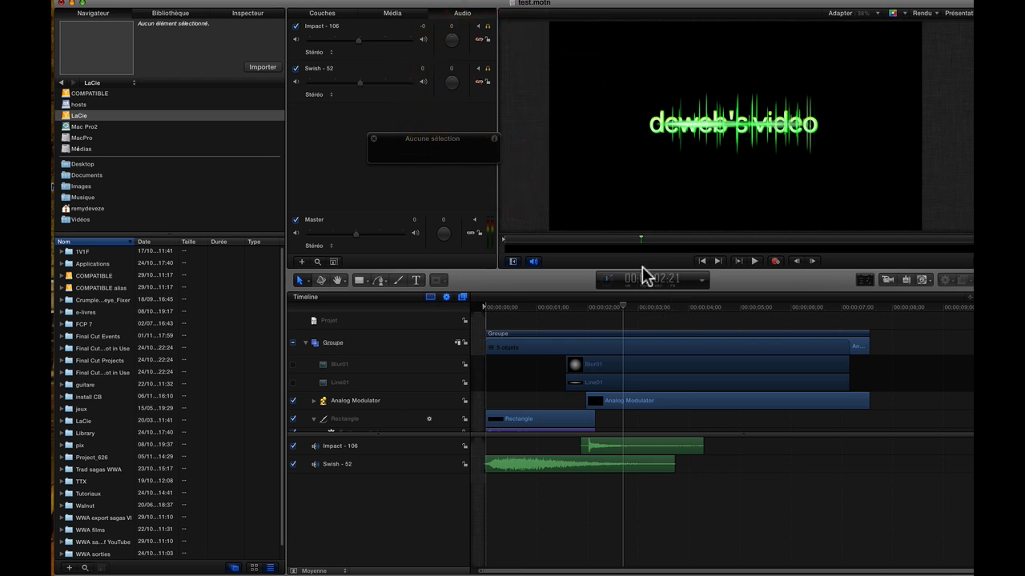
left_click_drag(287, 233, 320, 214)
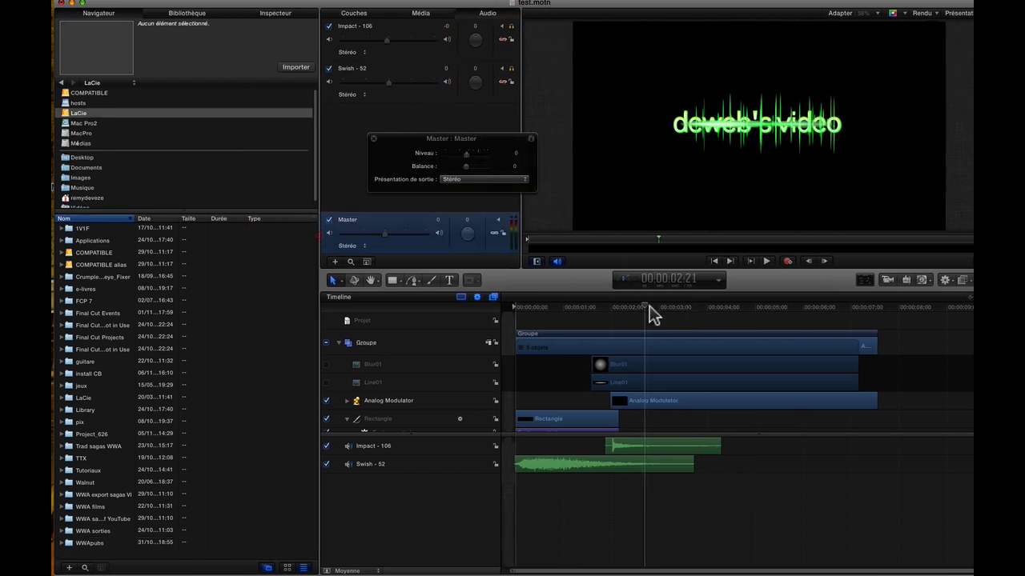
- Lower the divider above the timeline to give the canvas more height, and fit the canvas view to the available space
left_click_drag(762, 292, 765, 367)
left_click(791, 128)
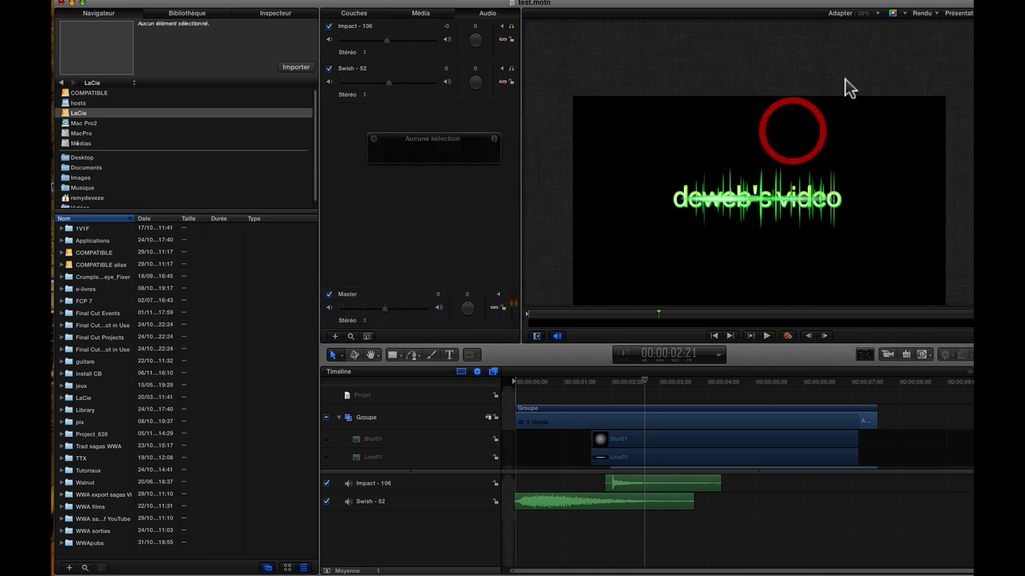
left_click(877, 15)
left_click(857, 38)
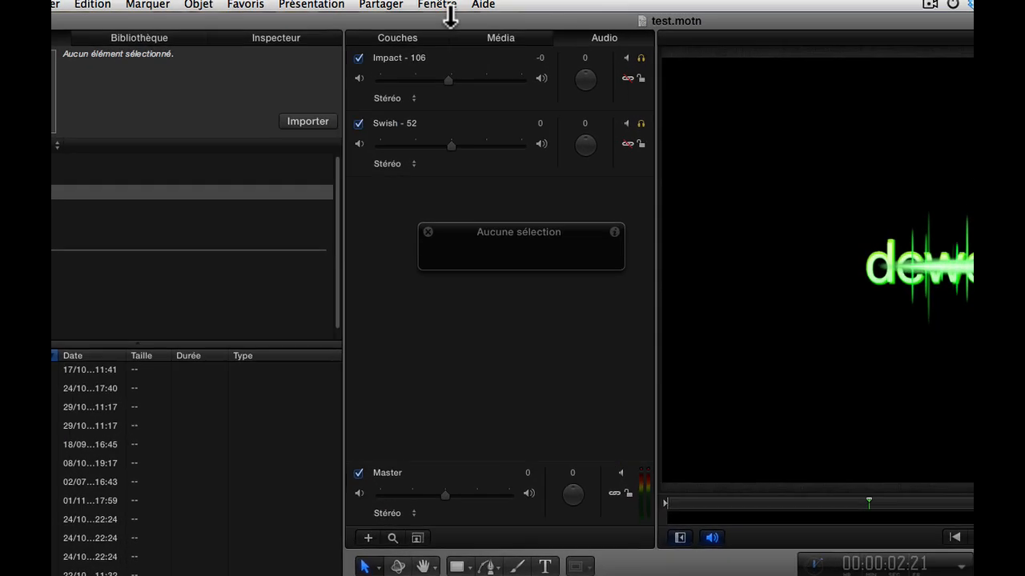
- Show the timing pane on the second monitor, then show the canvas on the second monitor instead
left_click(439, 8)
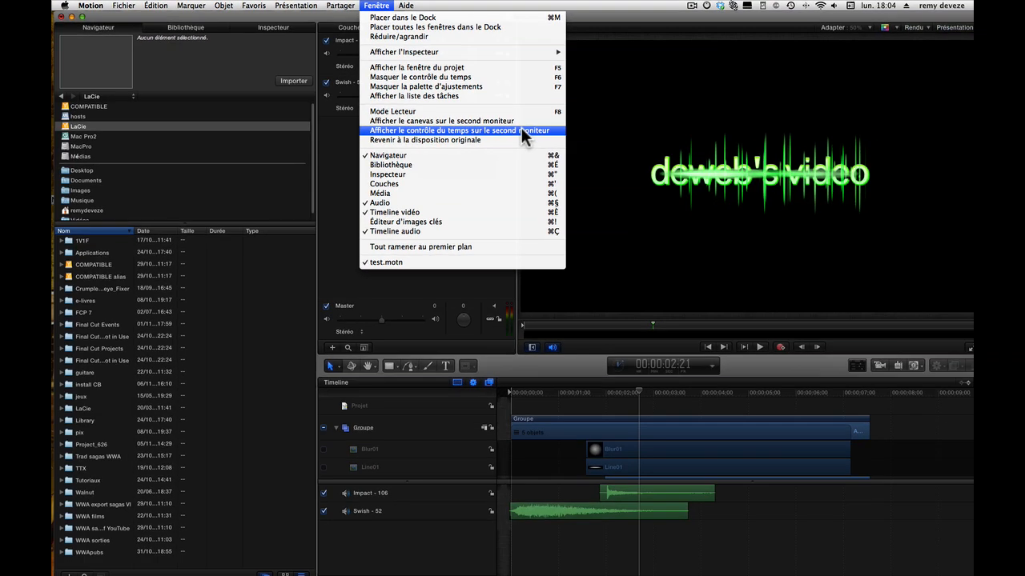
left_click(752, 255)
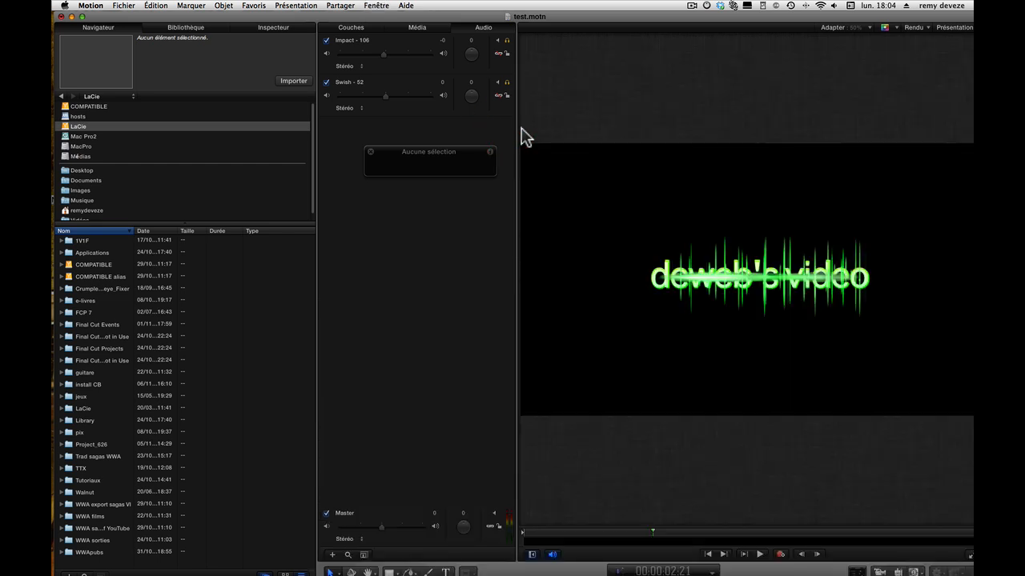
left_click(376, 6)
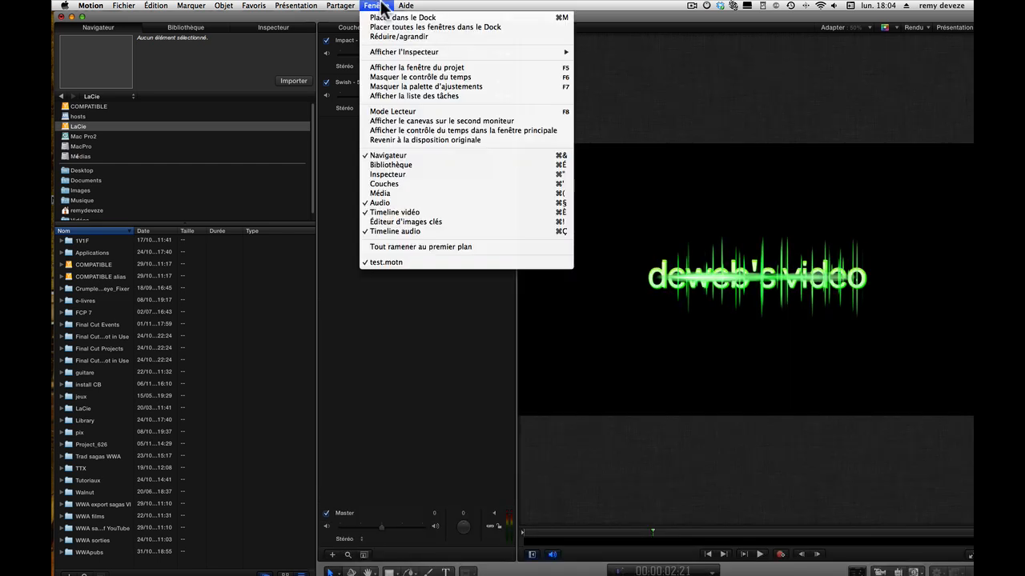
left_click(408, 120)
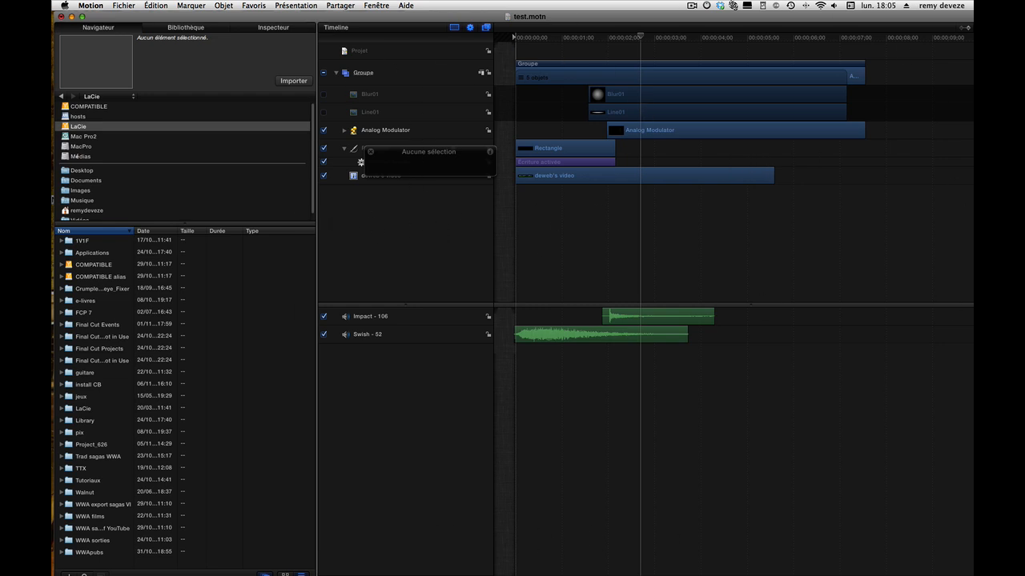
- Restore the original window layout and switch to Pages
left_click(376, 6)
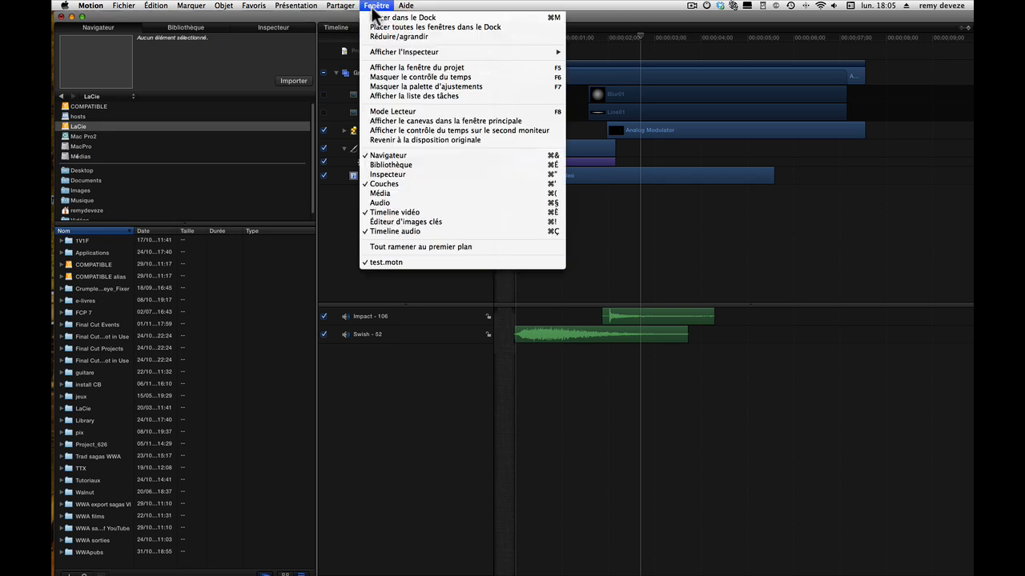
left_click(410, 140)
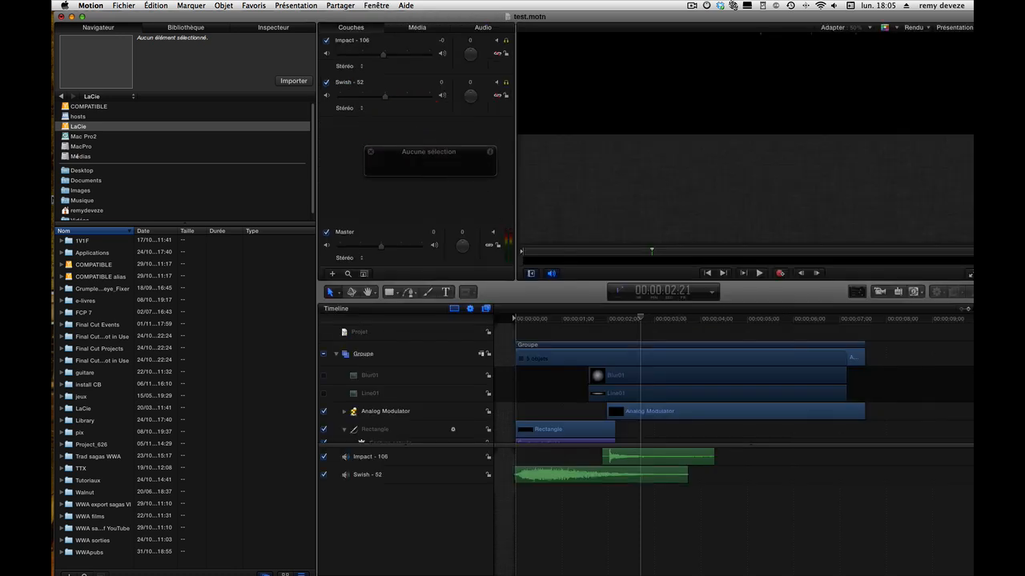
key("super+Tab")
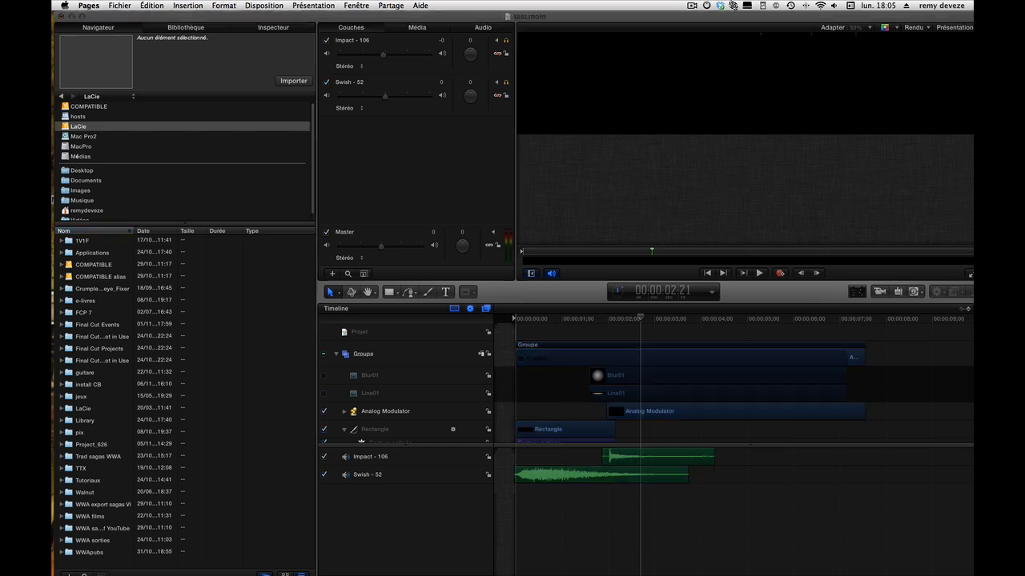